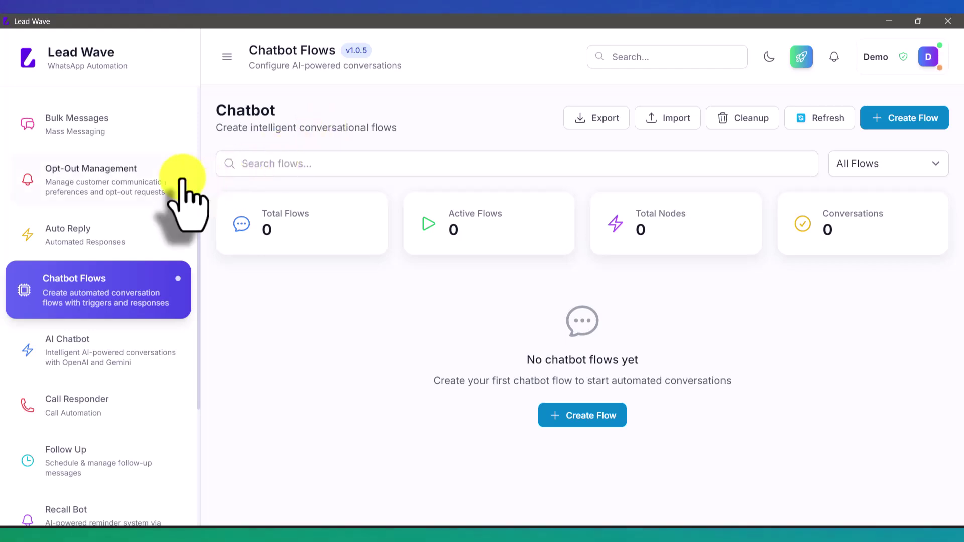
Start a new AI provider in the AI Chatbot settings, naming it Test and keeping OpenAI as its type.
click(98, 348)
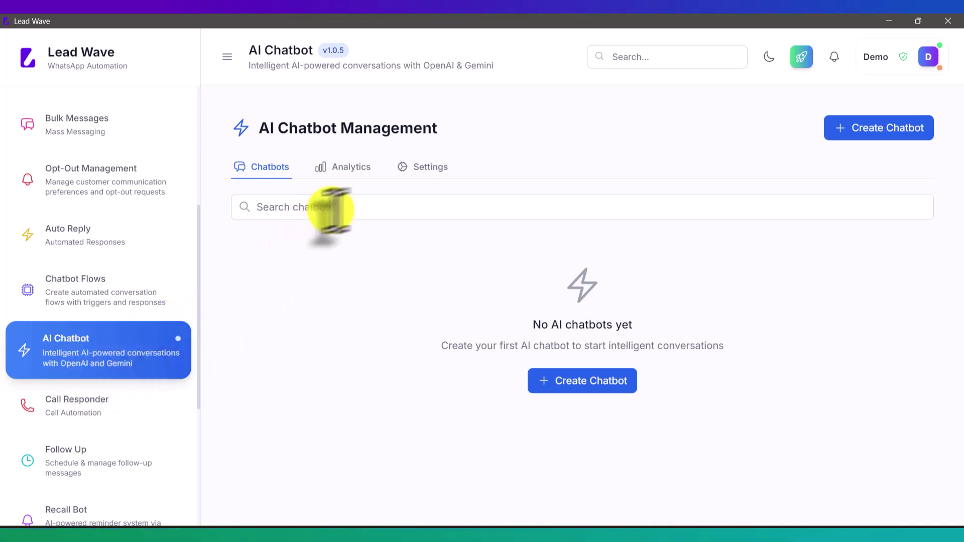
click(440, 171)
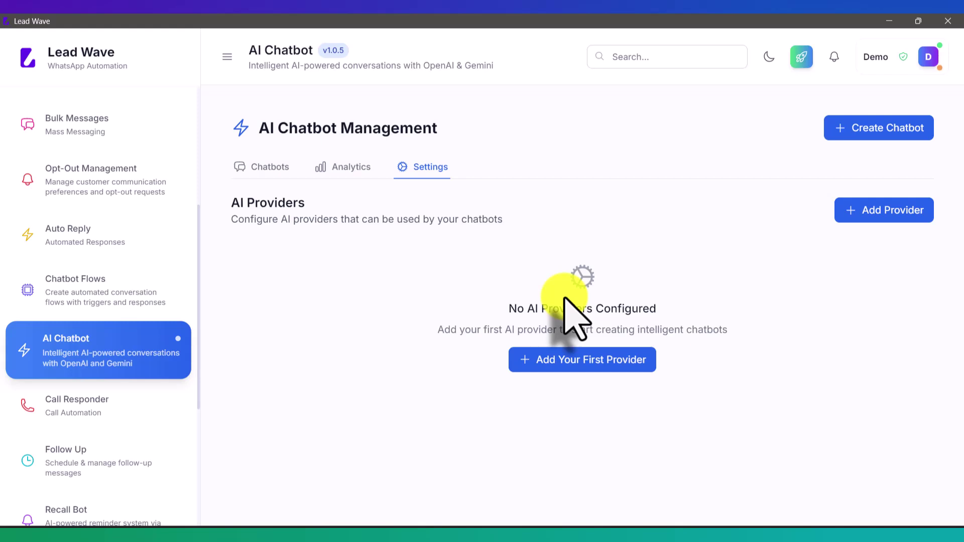
click(580, 365)
click(363, 207)
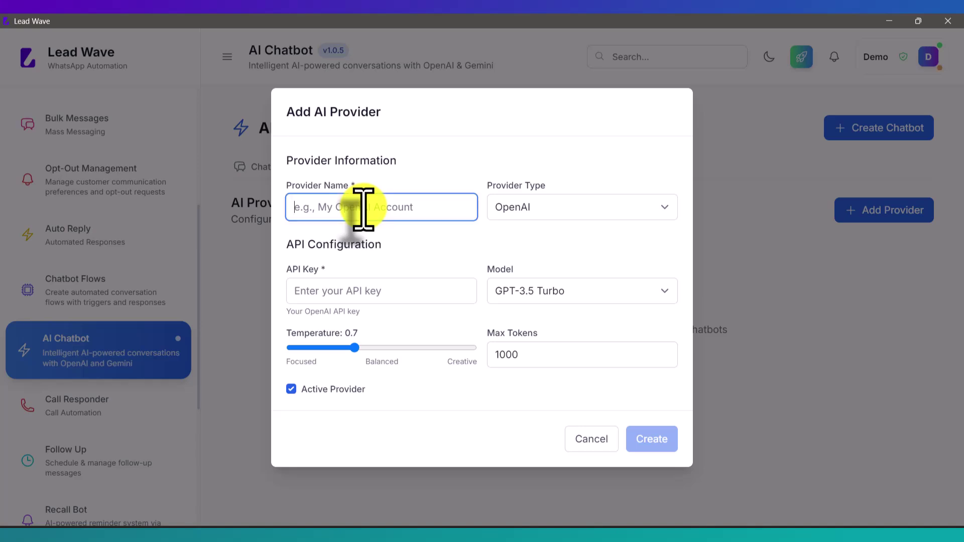
text(Test)
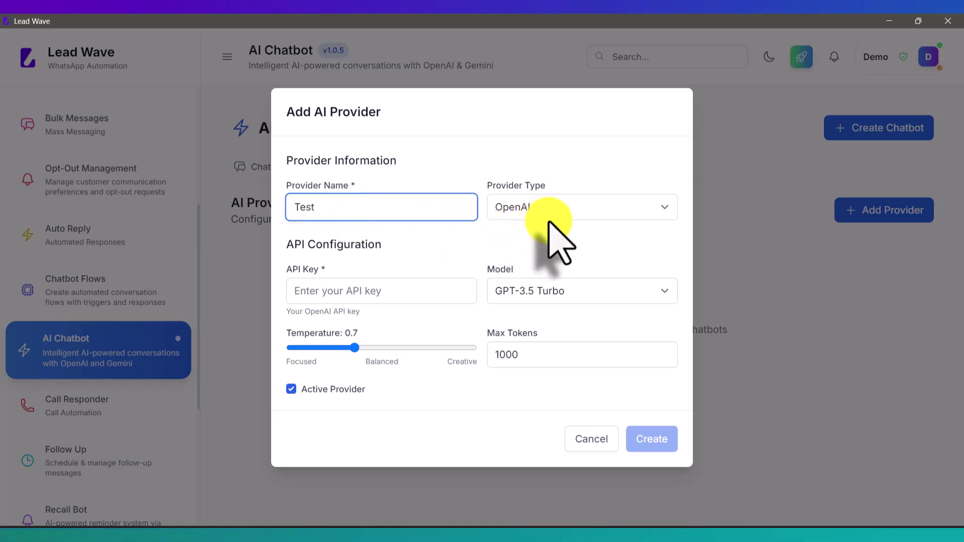
click(527, 208)
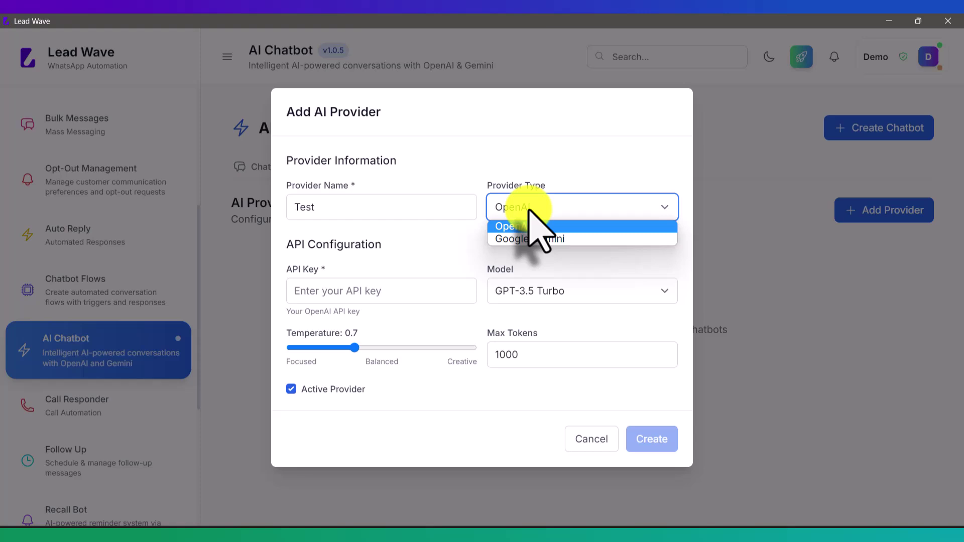
click(528, 213)
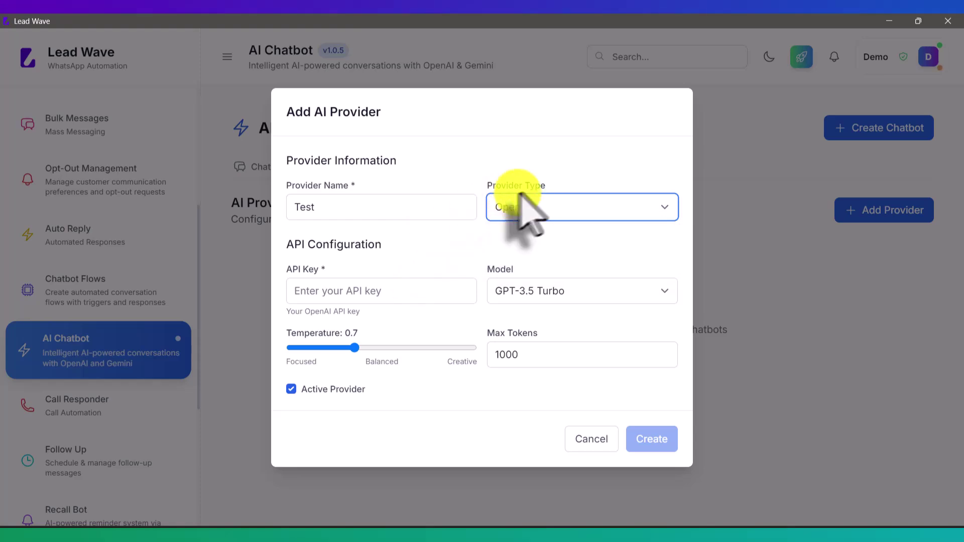
Paste the OpenAI API key, select the GPT-4 Turbo model, and create the provider.
click(342, 290)
key(ctrl+v)
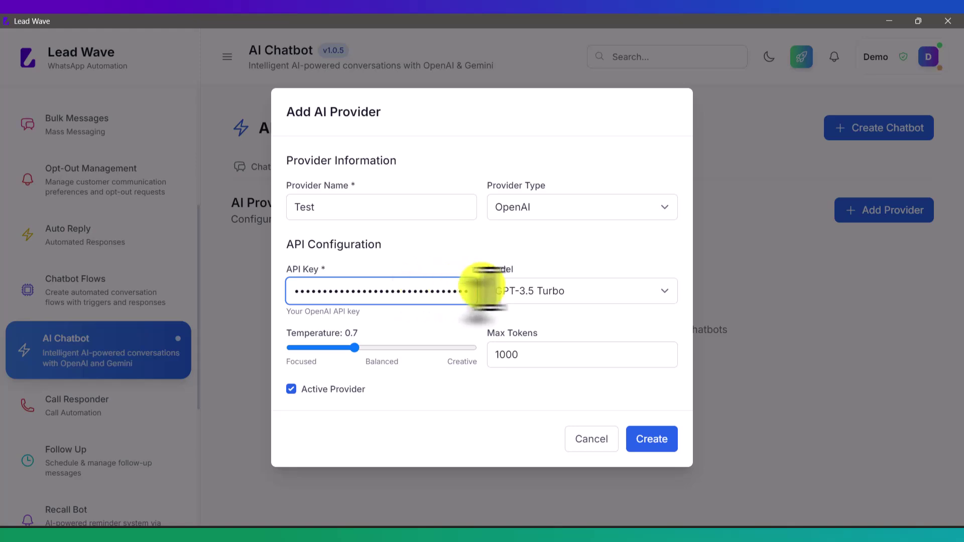
click(543, 293)
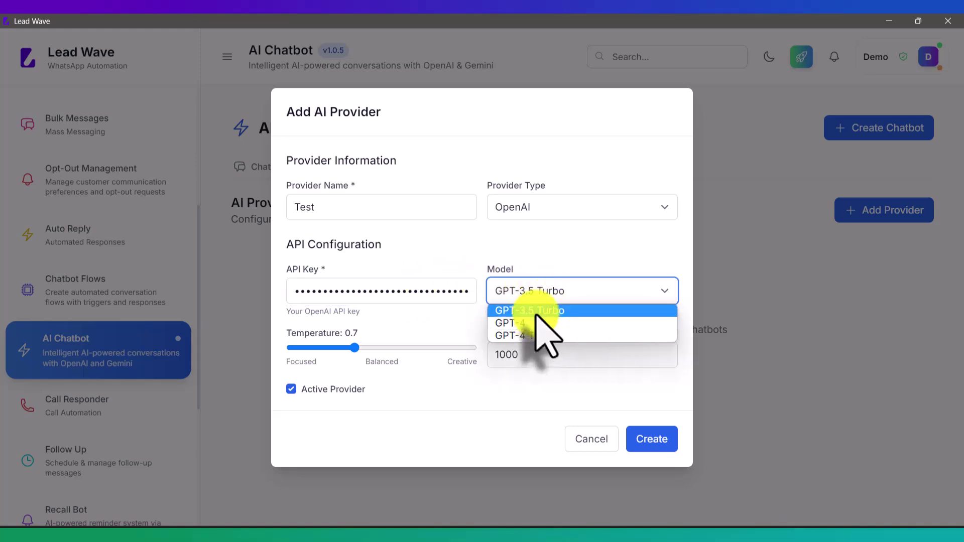
click(537, 335)
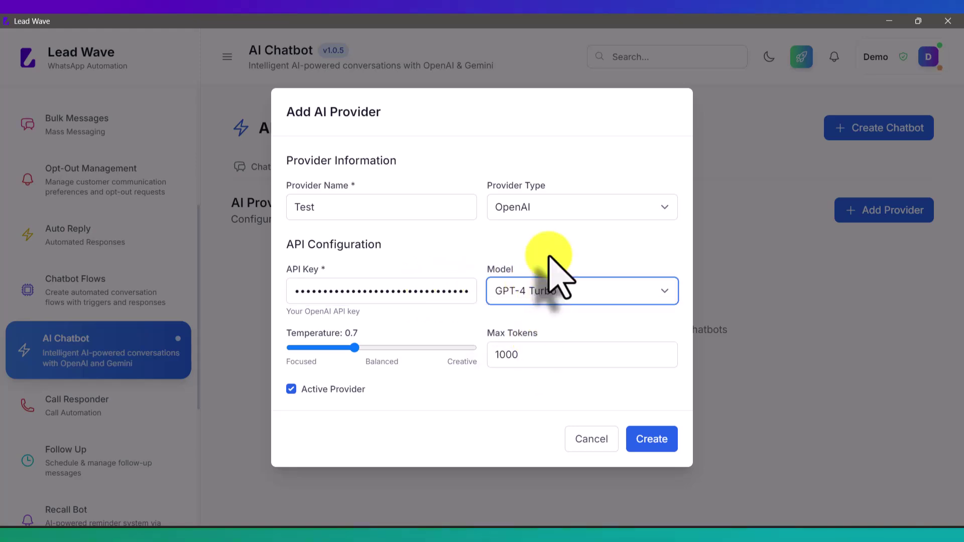
click(541, 290)
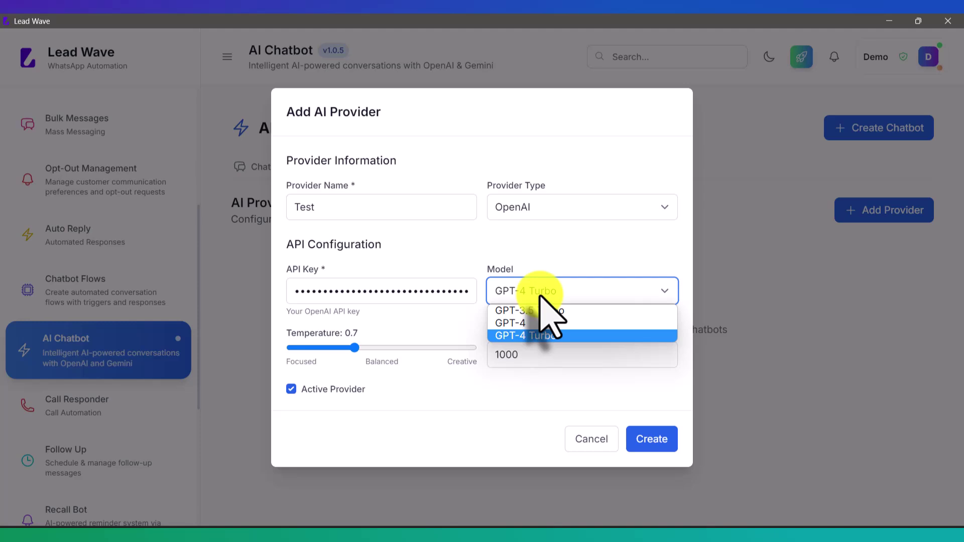
click(540, 295)
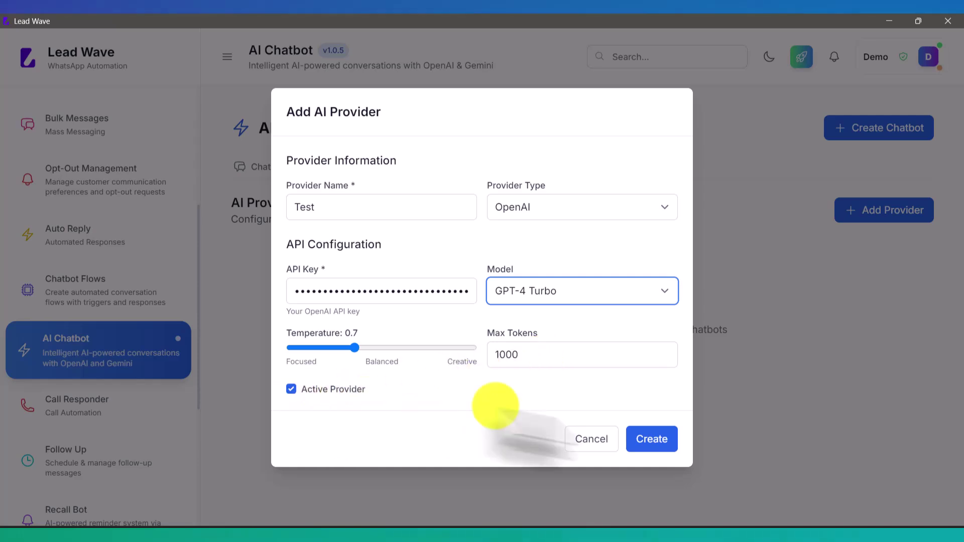
click(647, 437)
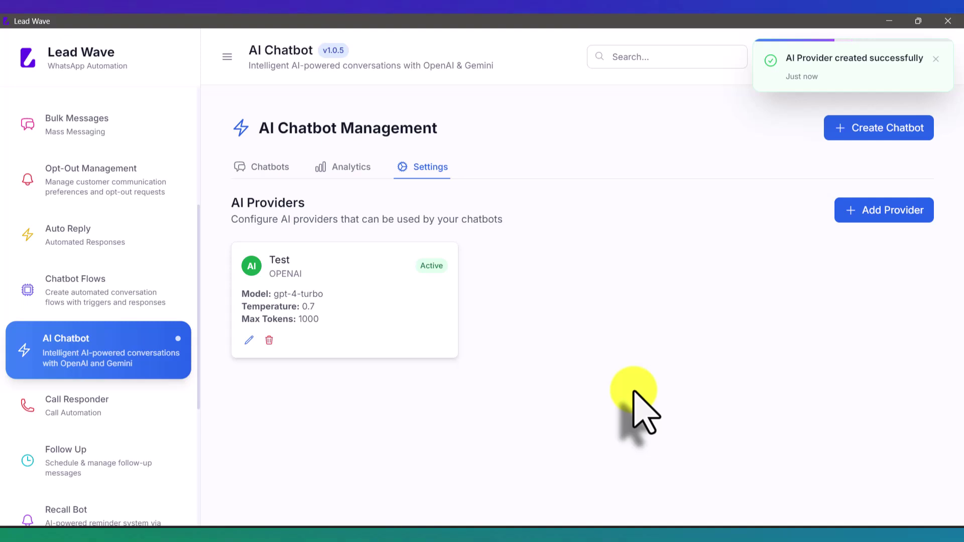
click(260, 171)
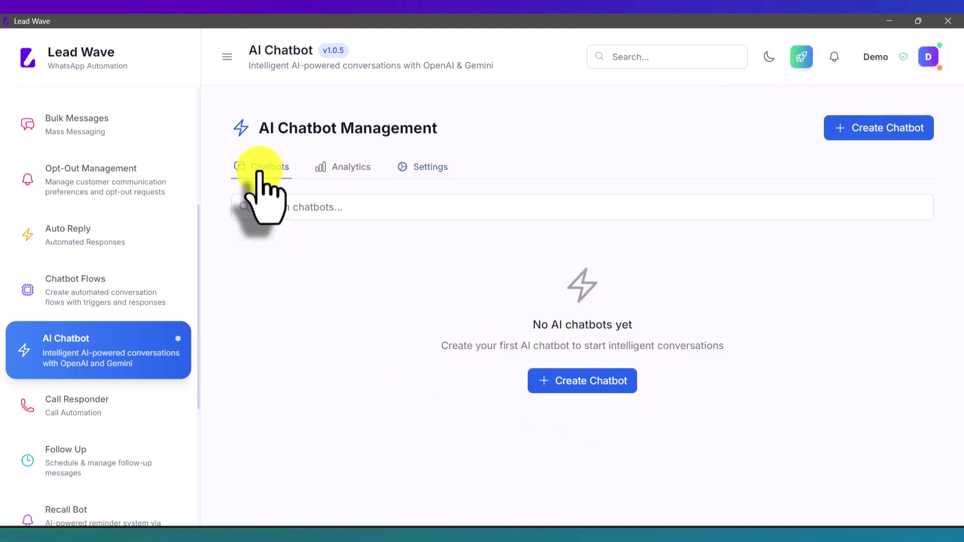
click(583, 382)
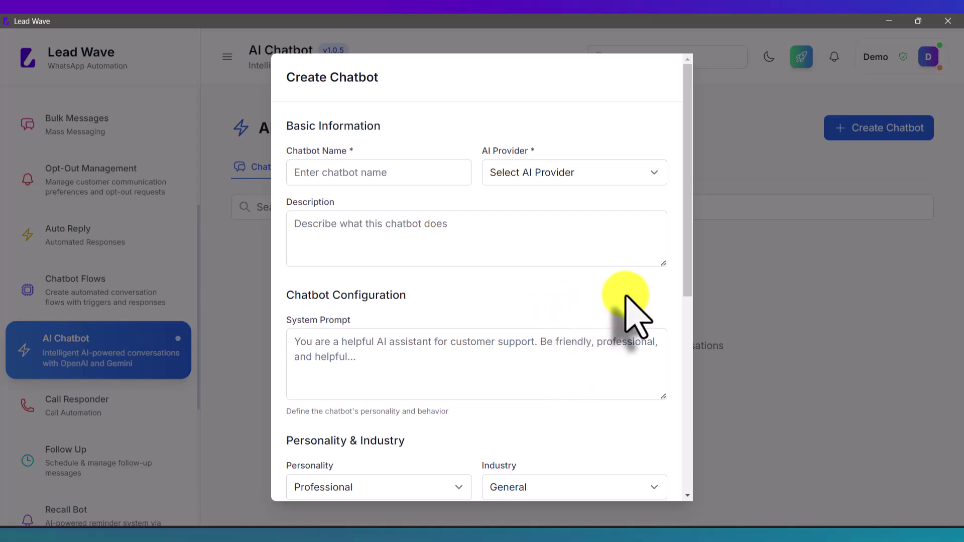
scroll(624, 322, down, 7)
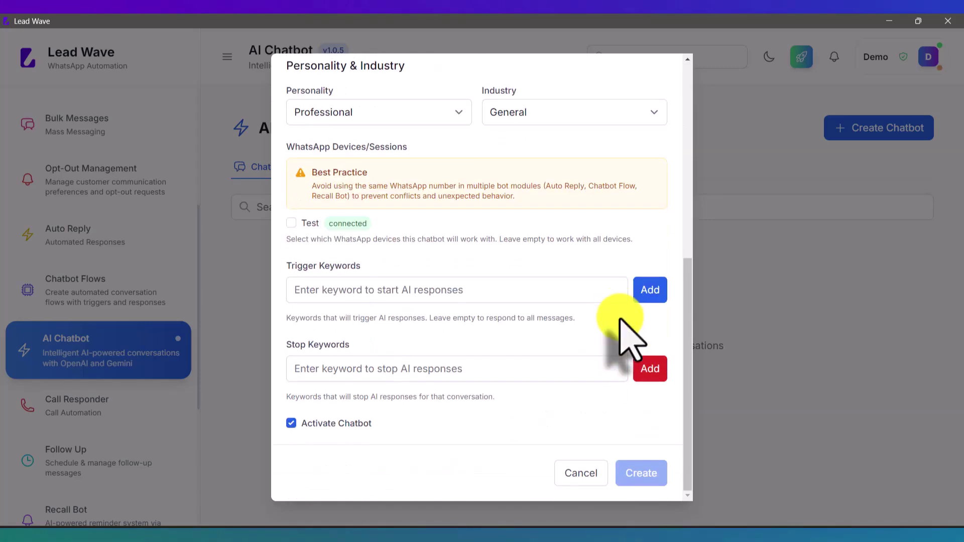
click(585, 475)
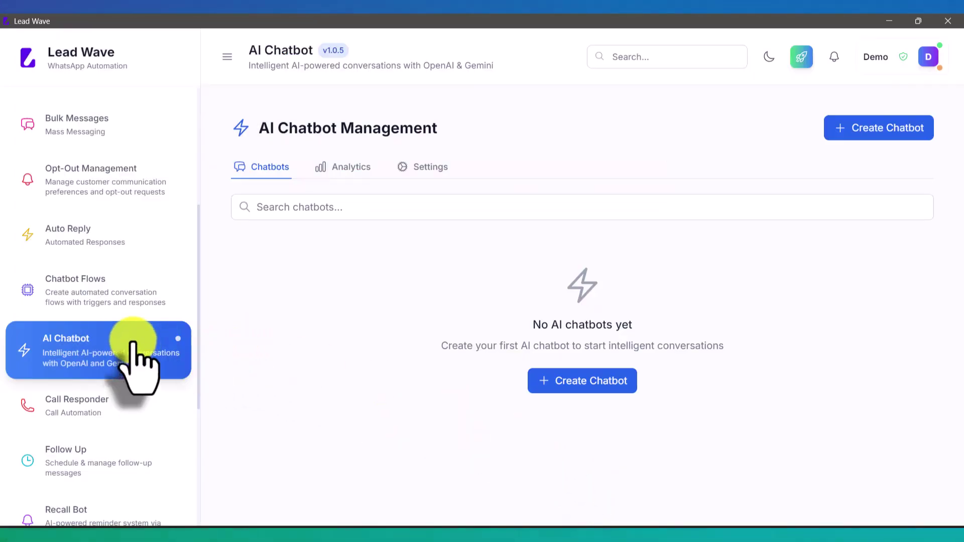
click(119, 298)
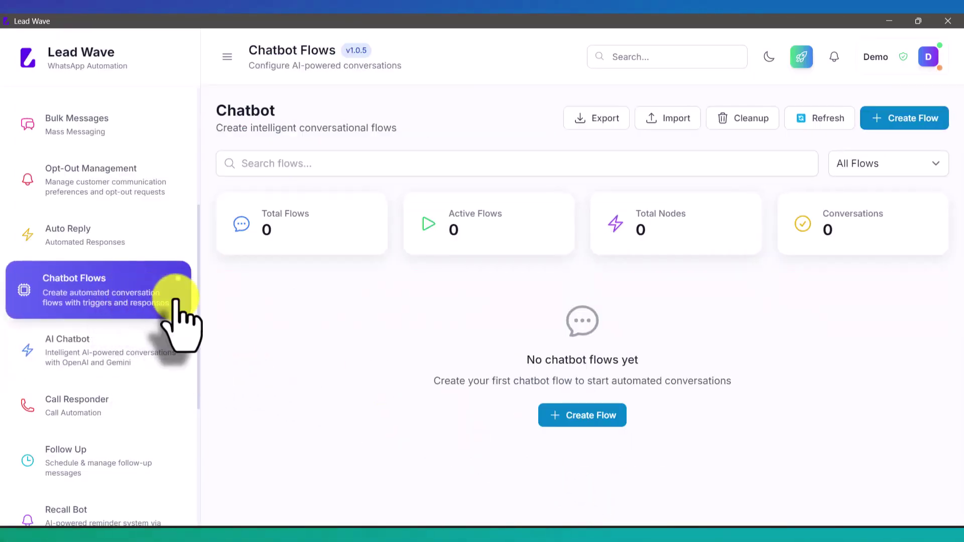
click(120, 239)
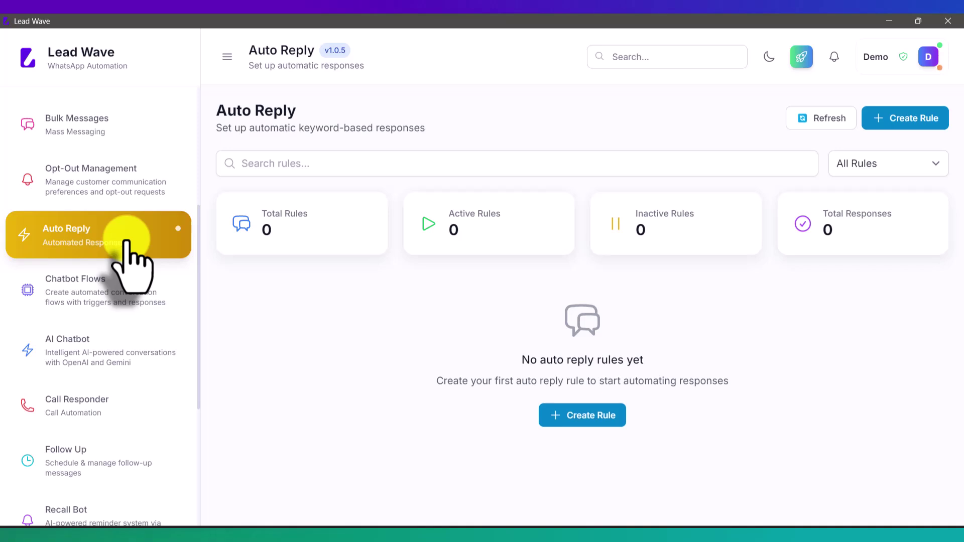
Start a new AI chatbot named Test that uses the Test (OPENAI) provider.
click(58, 361)
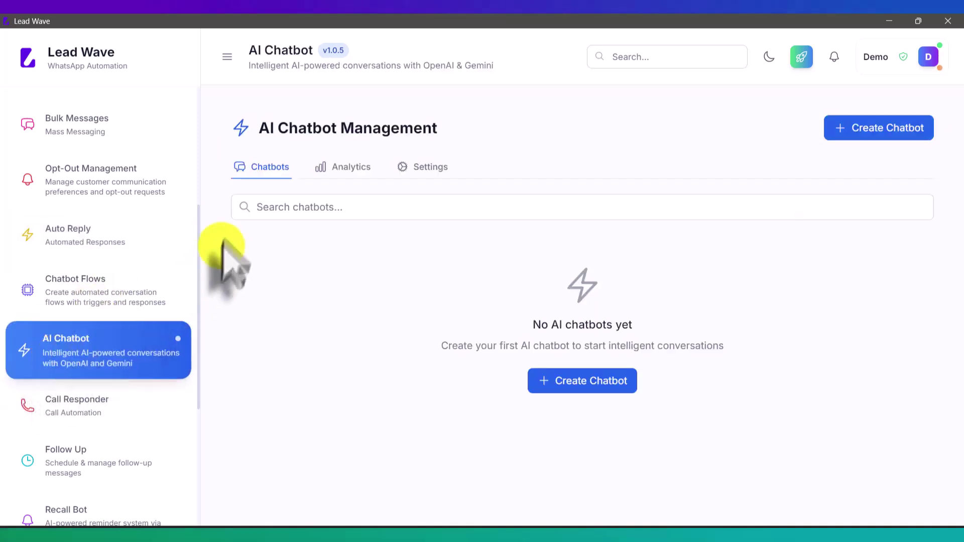
click(573, 379)
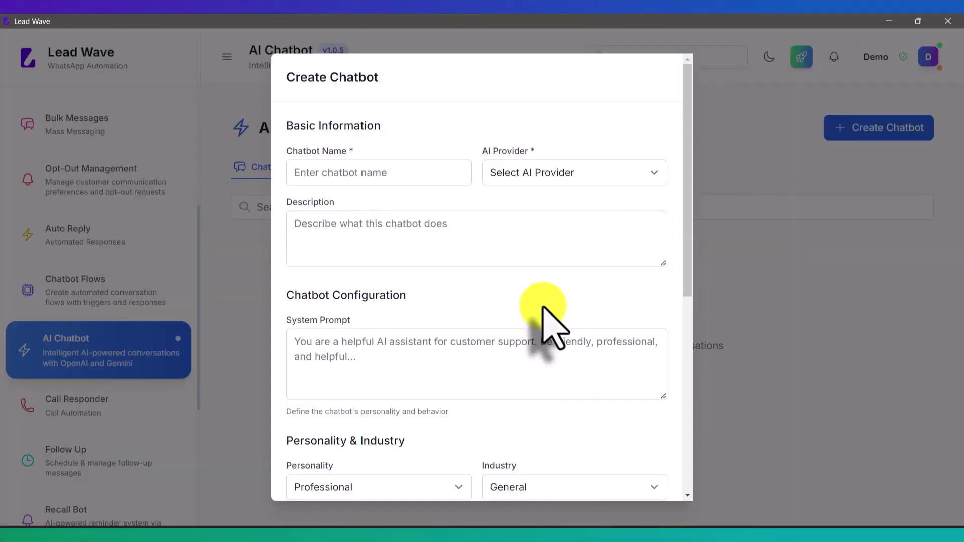
click(407, 176)
text(Te)
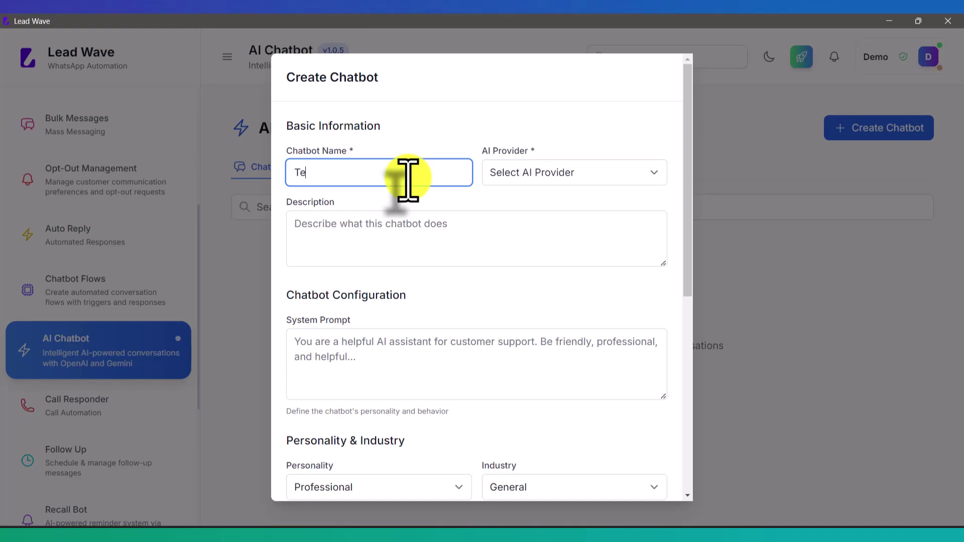
text(t)
key(BackSpace)
click(562, 173)
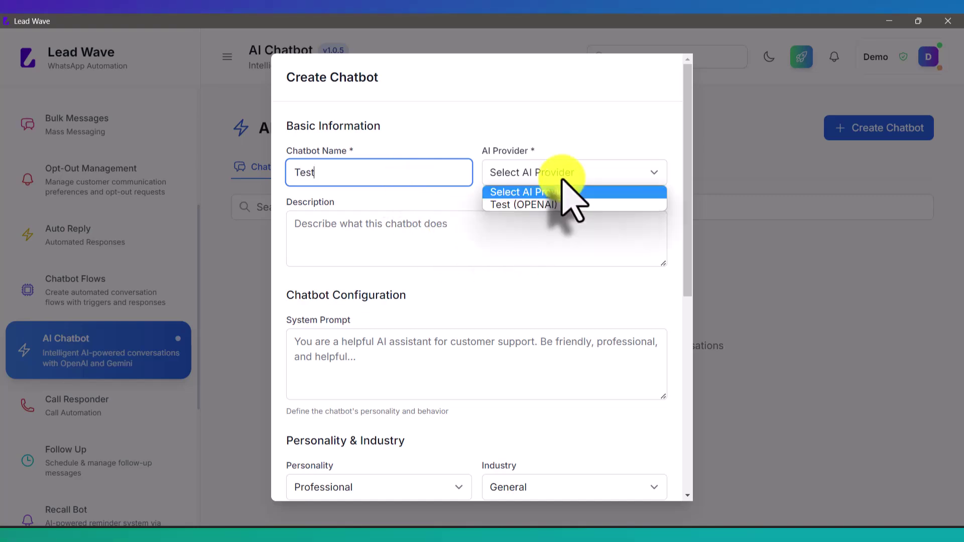
click(544, 206)
scroll(472, 241, down, 1)
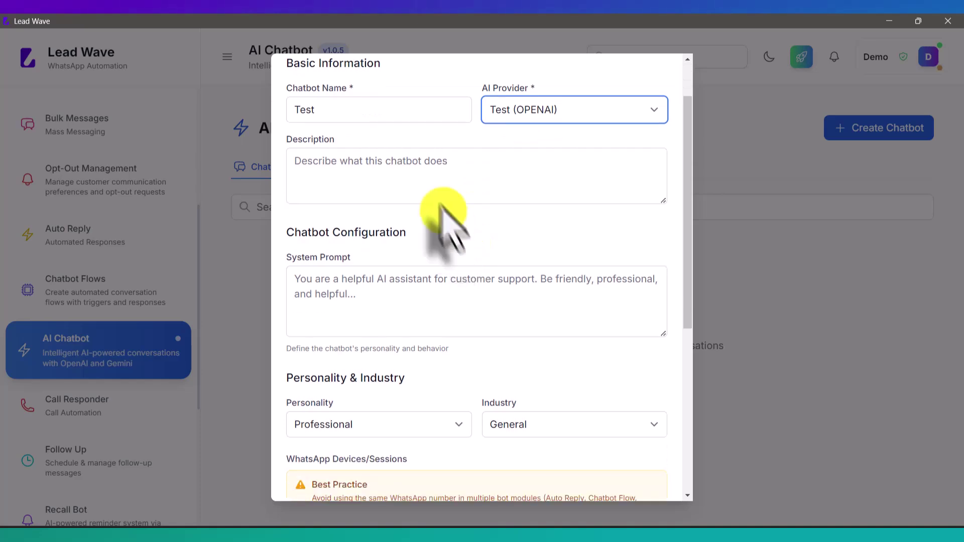
click(427, 179)
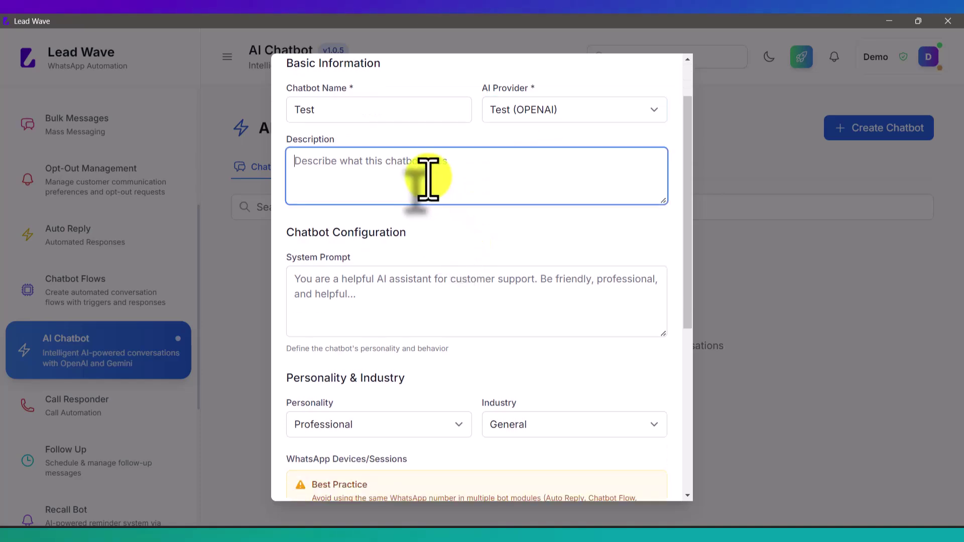
click(374, 301)
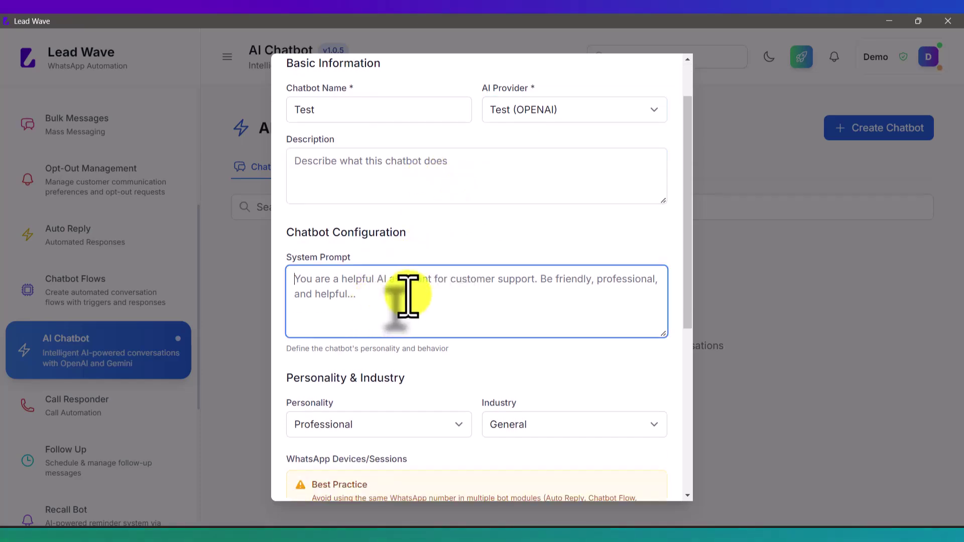
Switch to ChatGPT in Chrome and write the request "give me a random company information to test AI bot".
mouse_move(244, 526)
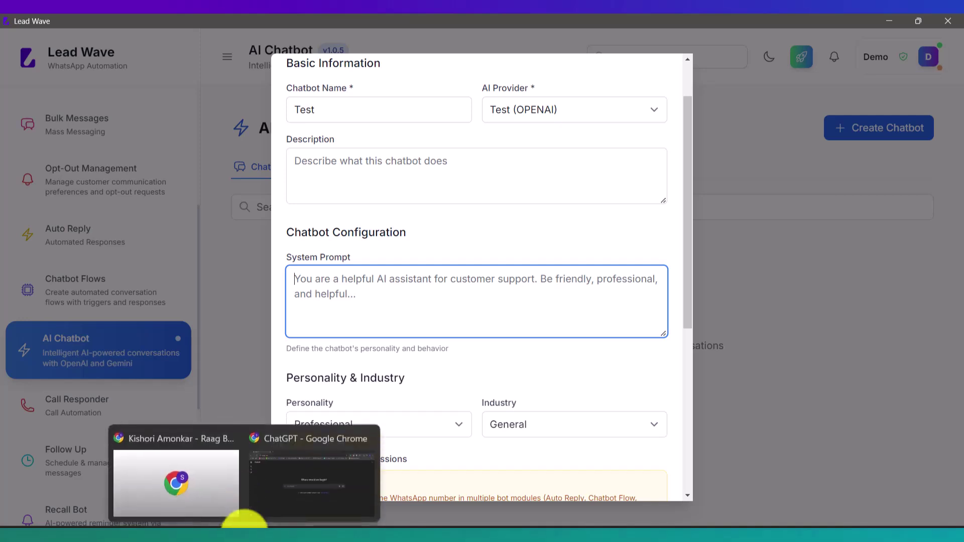
click(319, 500)
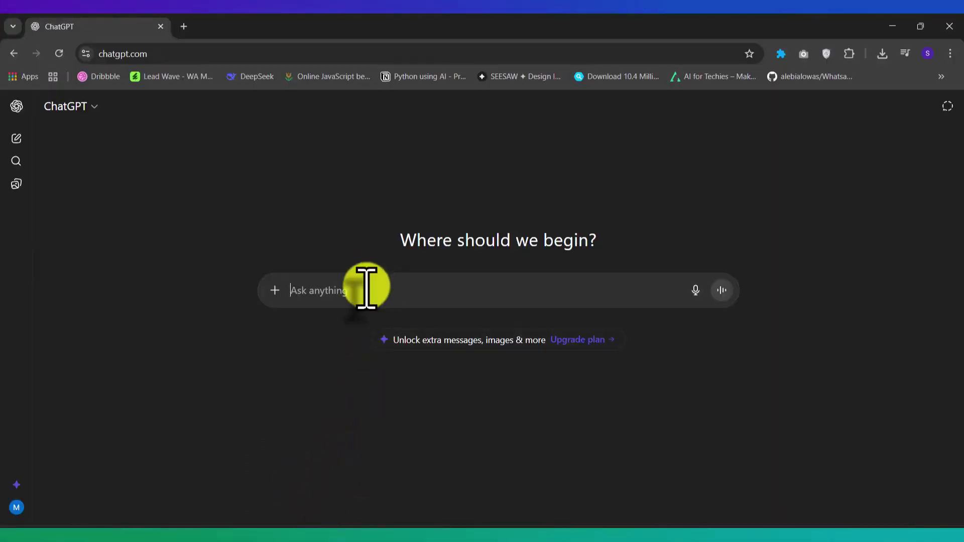
text(give me a ra)
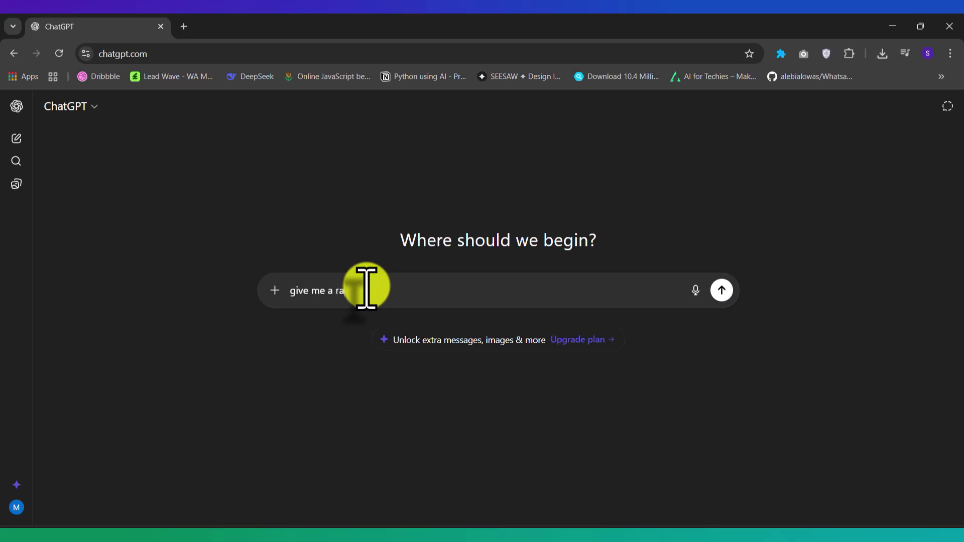
text(ndom company )
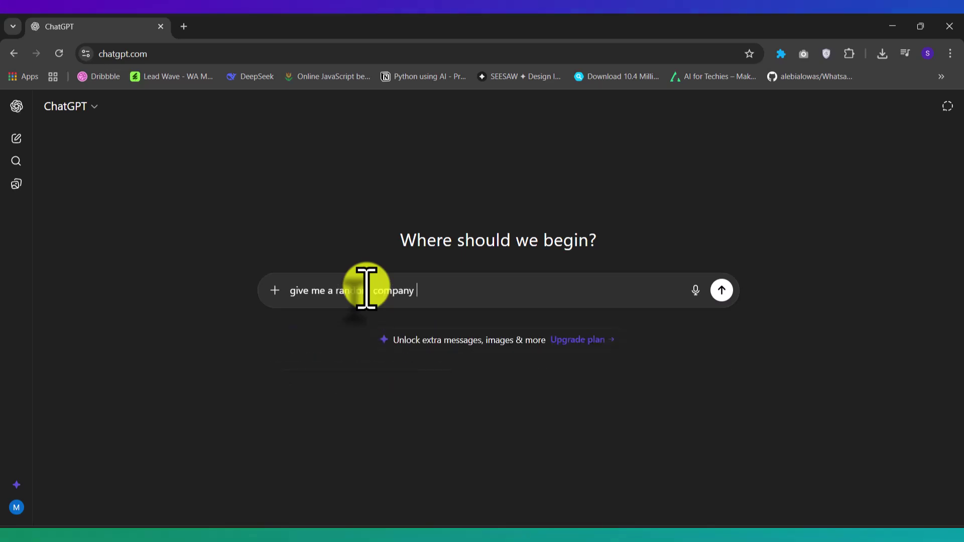
text(information to tes)
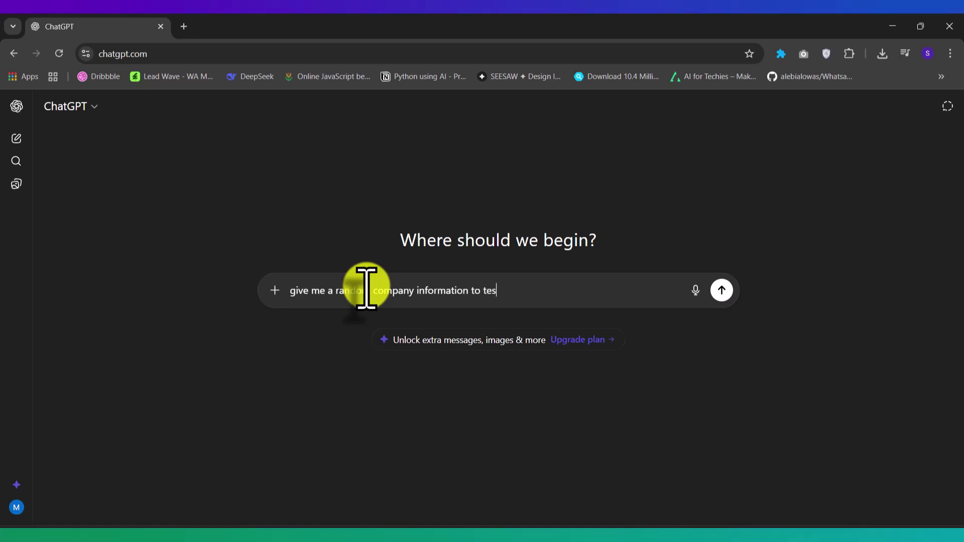
text(t AI bot)
Add "name, location, product and services, owners name all necessary information" below the request after a blank line, and send it.
key(shift+Return)
key(shift+Return)
text(name,)
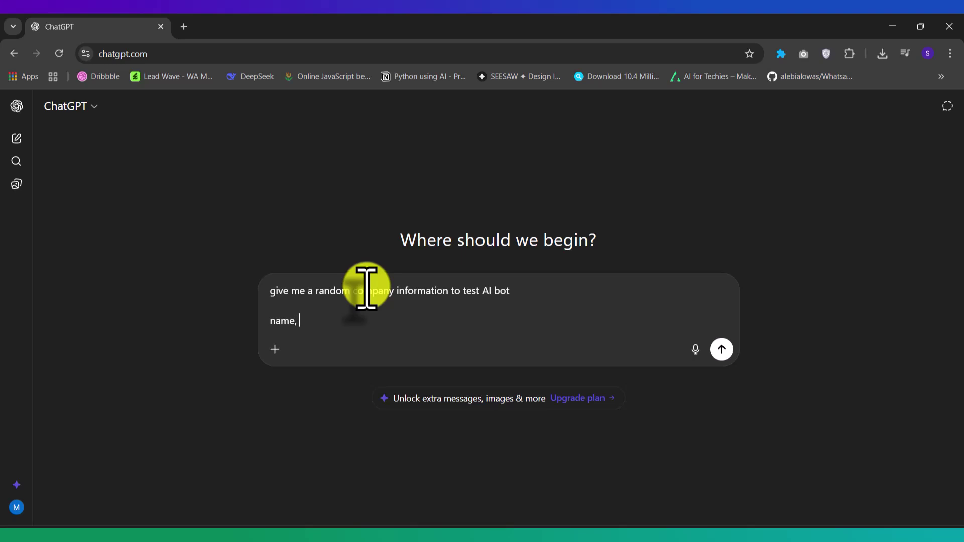
text( loca)
key(BackSpace)
text(locato)
text(on)
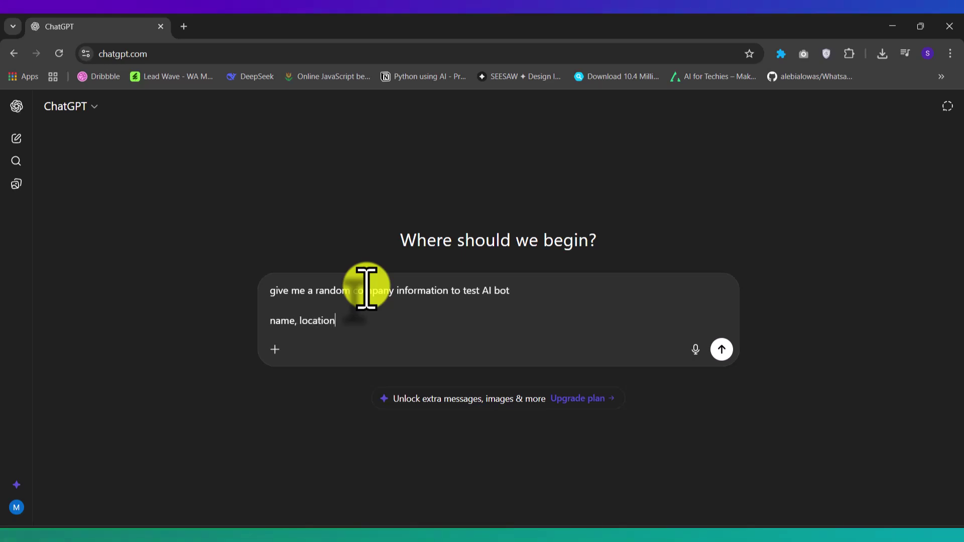
text(, product )
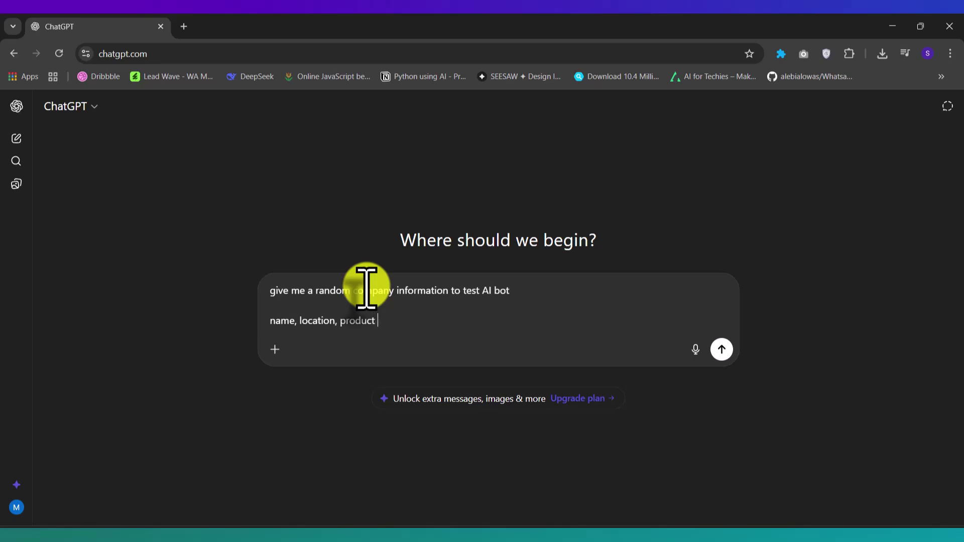
text(and services,)
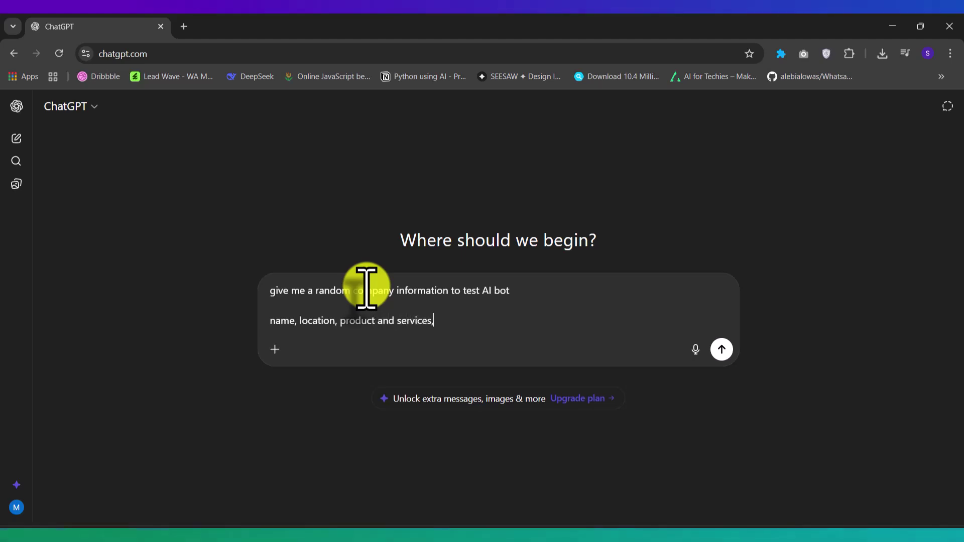
text( owners nam)
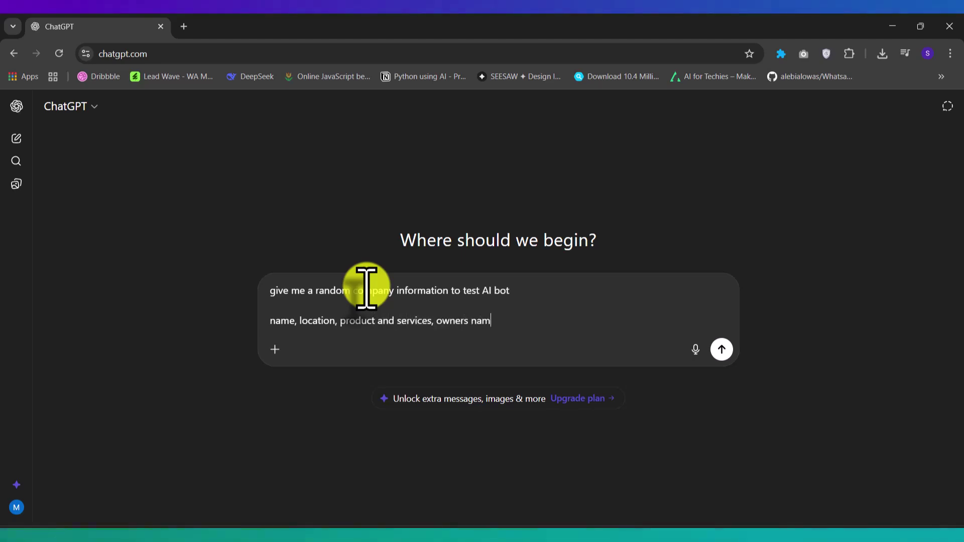
text(e all n)
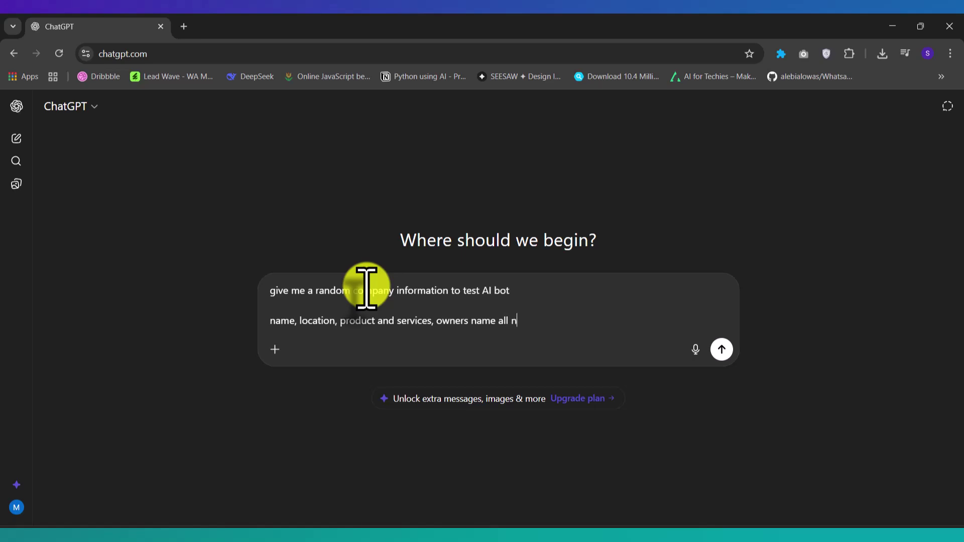
text(ecessary informa)
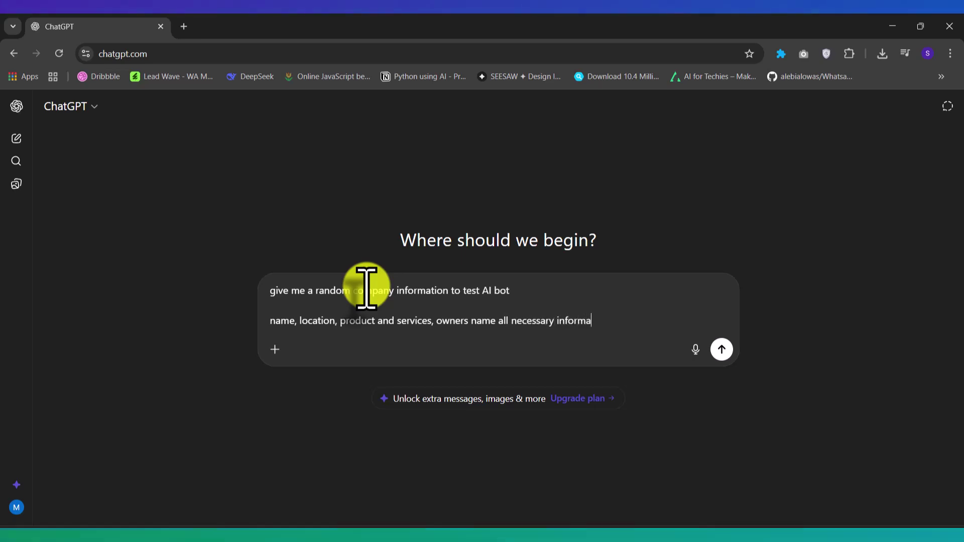
text(tion)
key(Return)
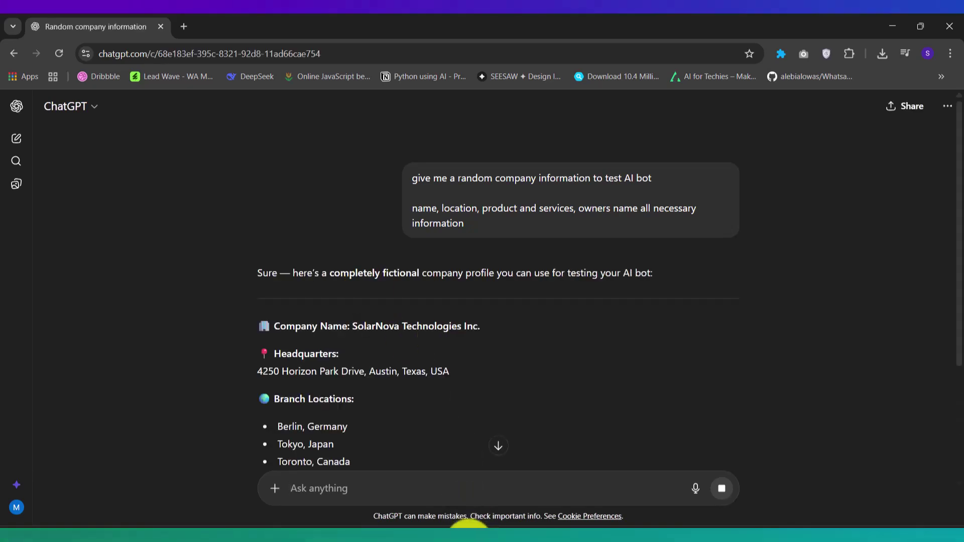
Copy the generated SolarNova Technologies profile from ChatGPT, through the social media details, into the chatbot's system prompt in Lead Wave.
click(447, 504)
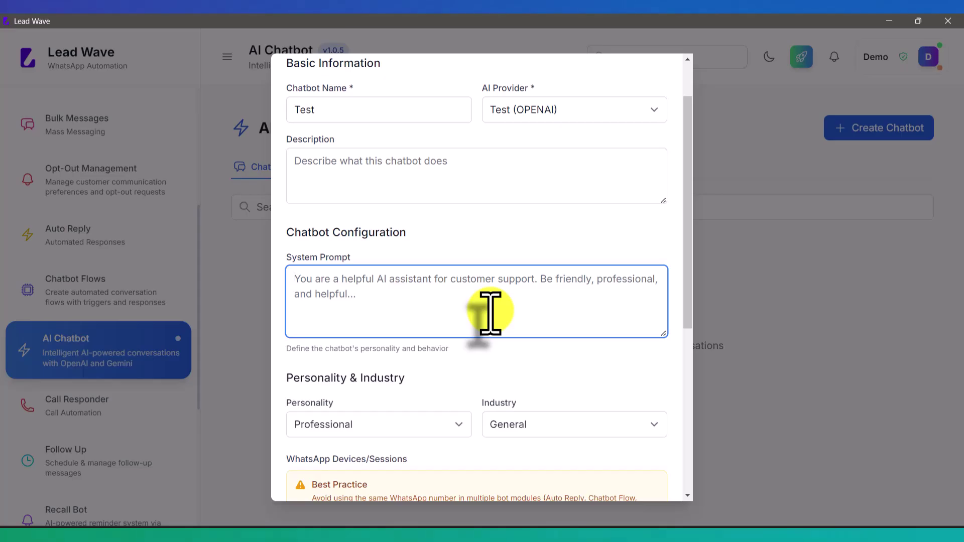
key(alt+Tab)
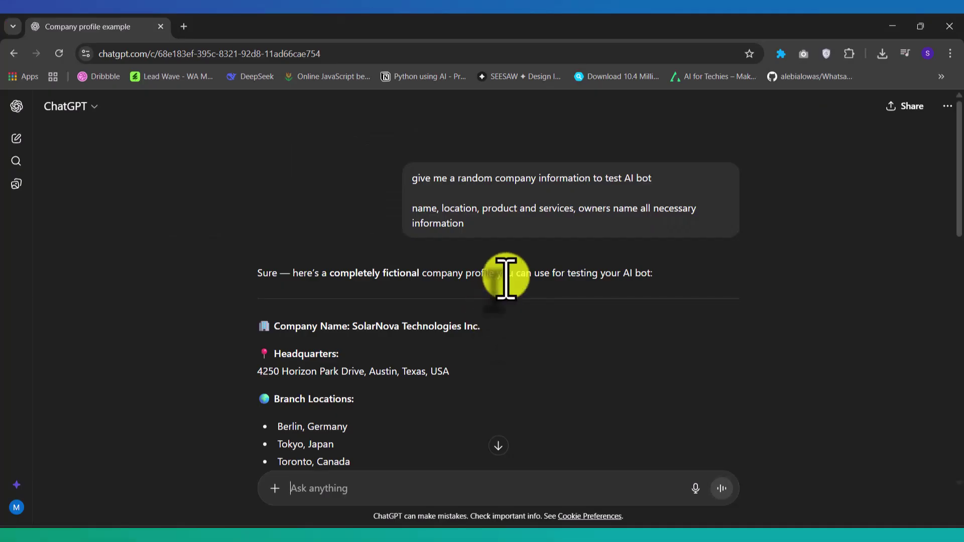
scroll(506, 276, down, 3)
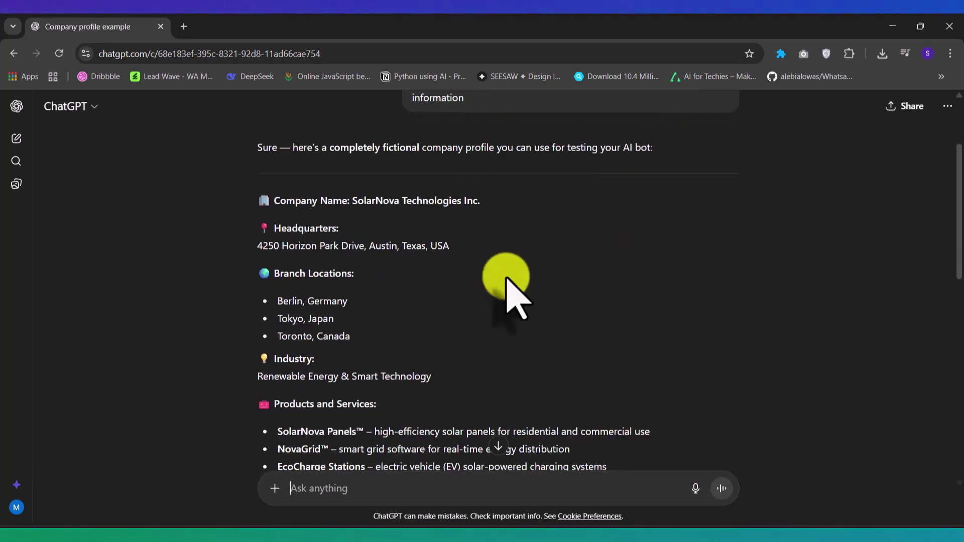
scroll(506, 278, down, 1)
scroll(508, 281, up, 2)
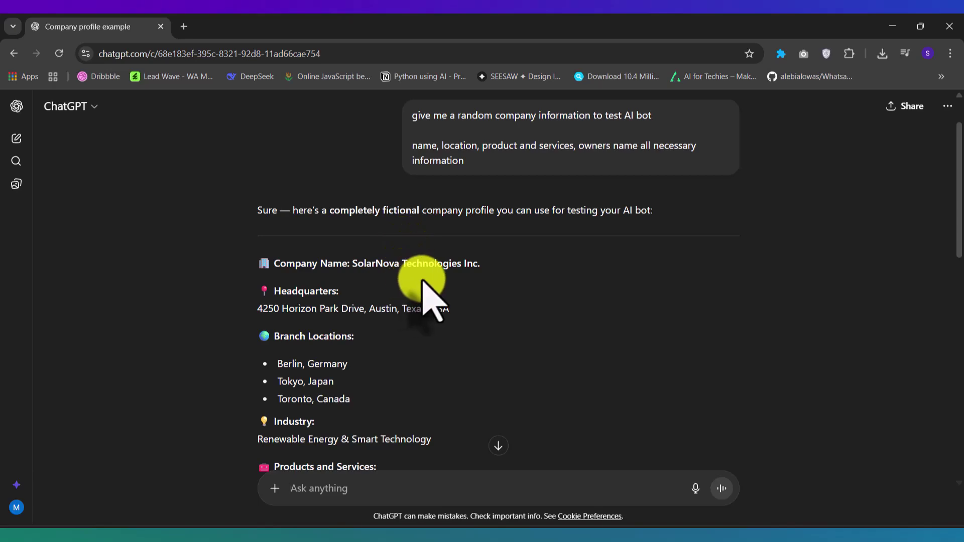
scroll(424, 282, down, 2)
drag(252, 137, 515, 308)
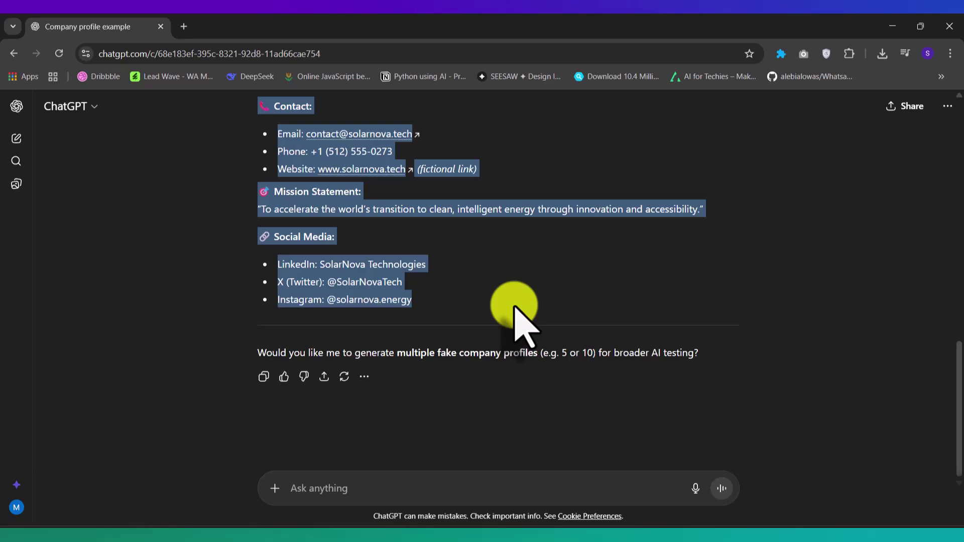
key(ctrl+c)
key(alt+Tab)
key(ctrl+v)
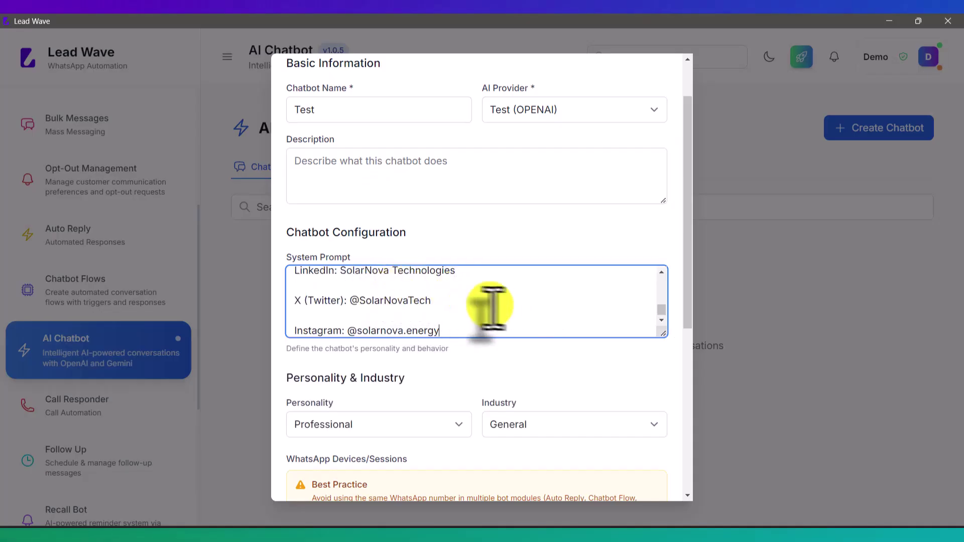
Set the chatbot's personality to Friendly and assign it to the connected Test WhatsApp device.
scroll(494, 306, down, 1)
scroll(577, 316, down, 5)
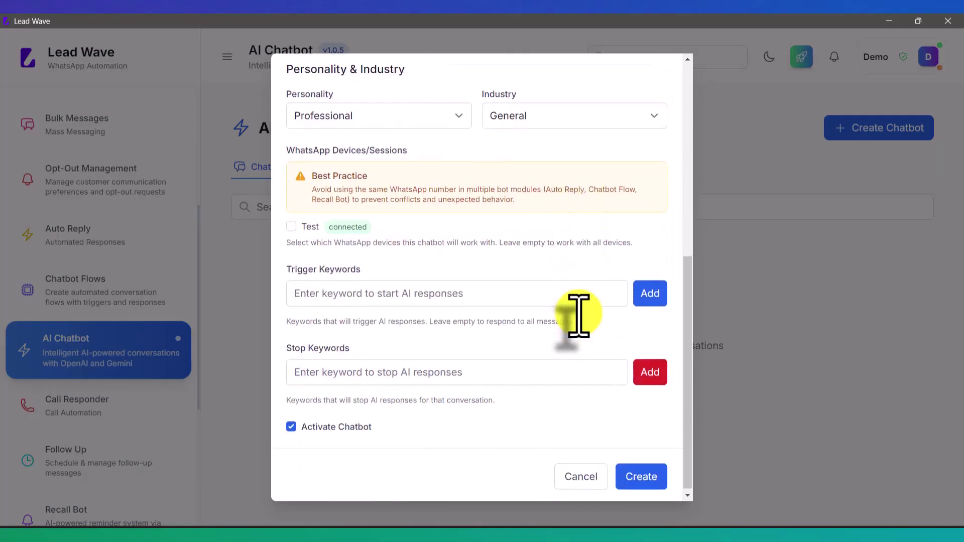
scroll(578, 315, up, 2)
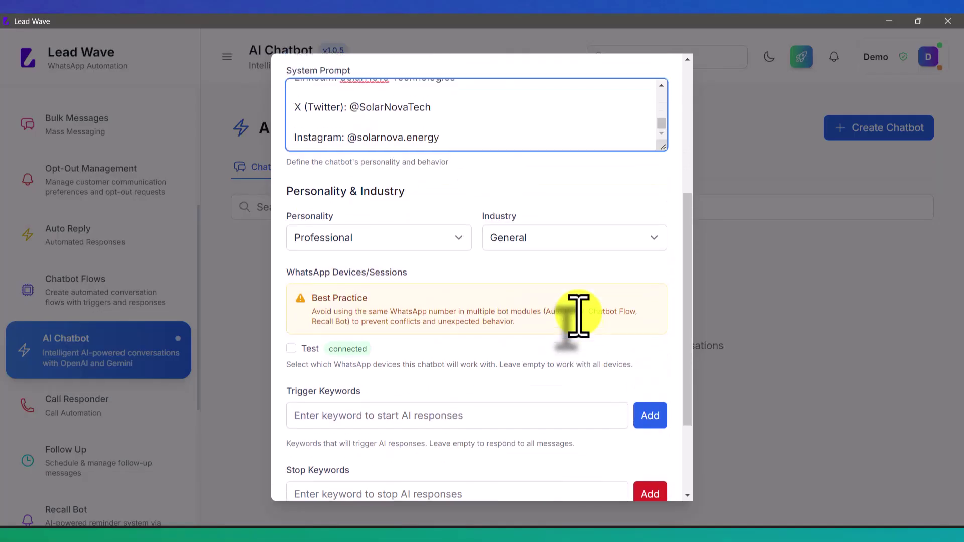
click(384, 242)
click(341, 269)
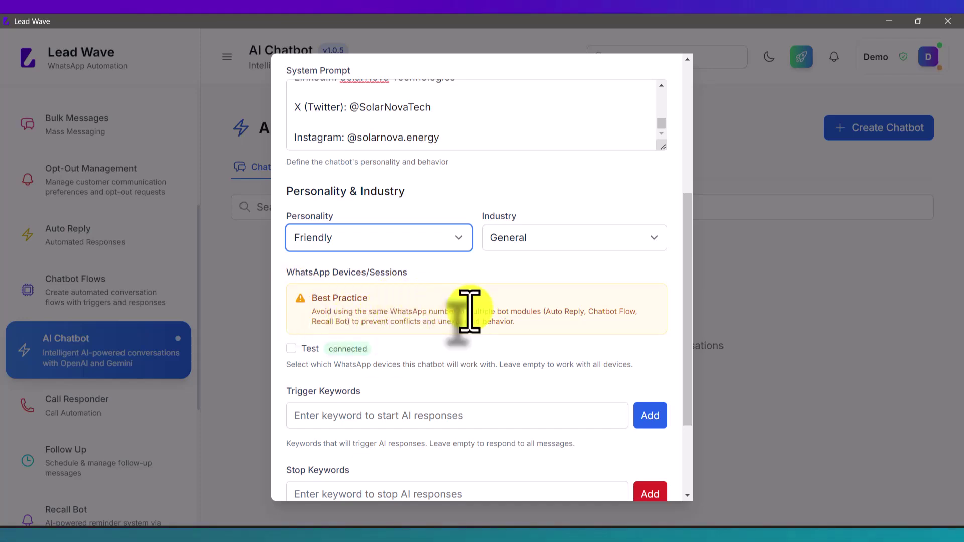
scroll(469, 311, down, 2)
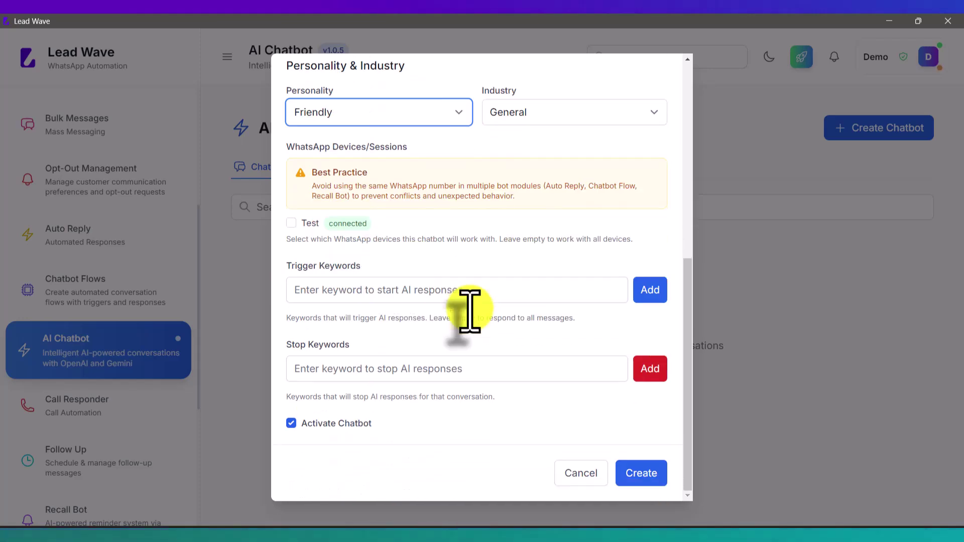
click(291, 223)
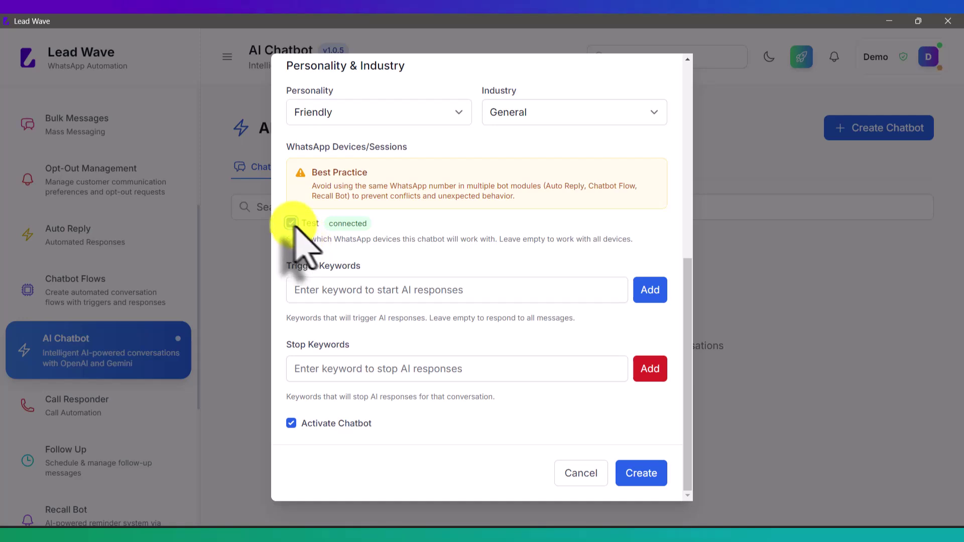
Add "start" as a trigger keyword for the chatbot's AI responses.
click(331, 290)
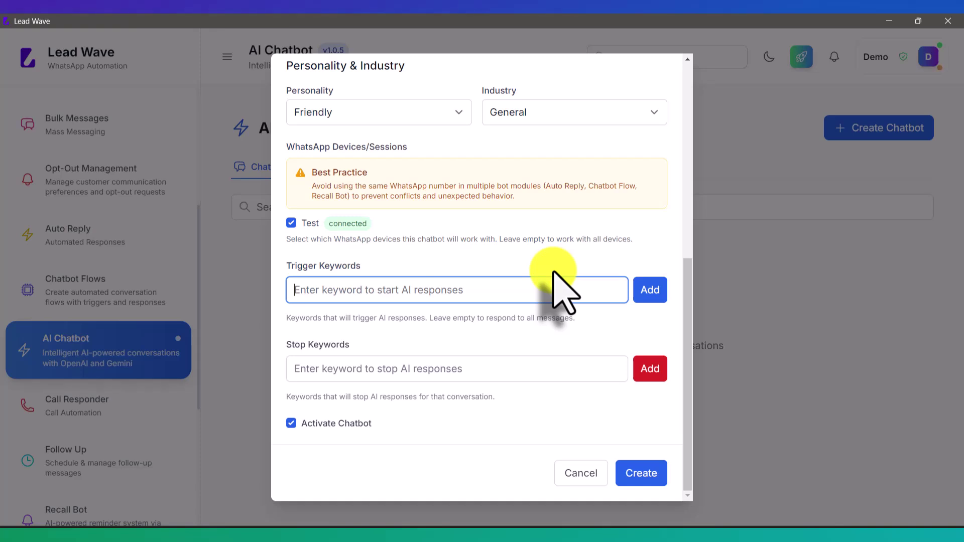
text(start)
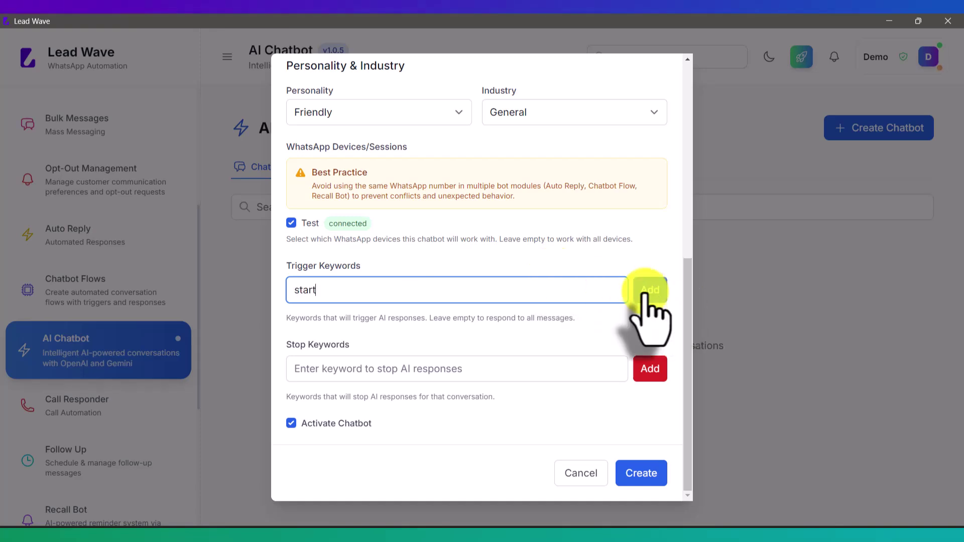
click(650, 290)
scroll(524, 276, down, 1)
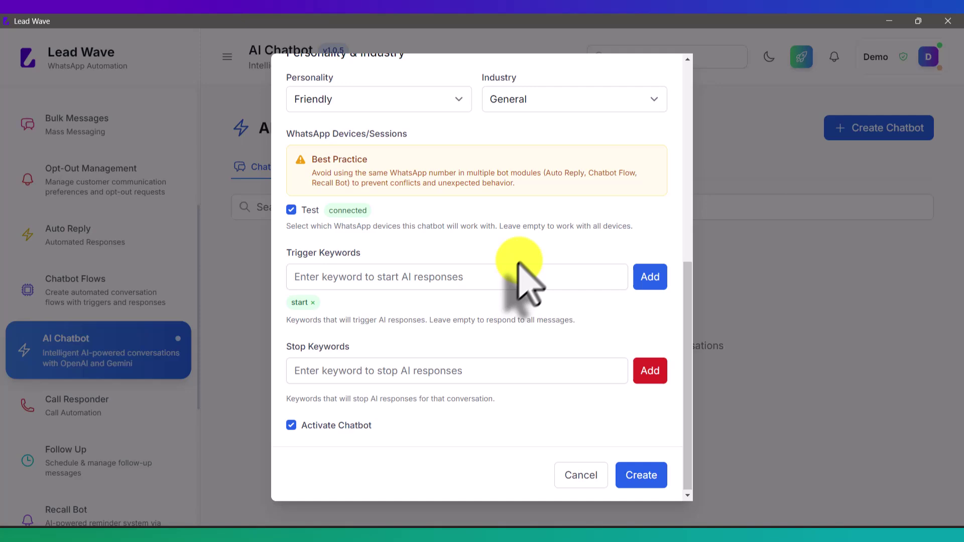
Add "end" as a stop keyword for the AI responses and create the chatbot.
click(365, 376)
text(end)
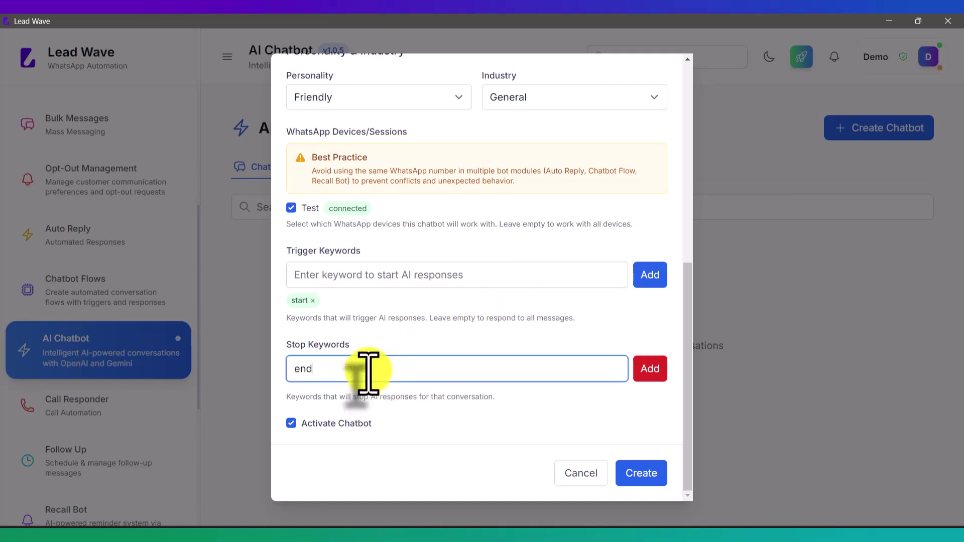
click(647, 369)
scroll(525, 309, down, 1)
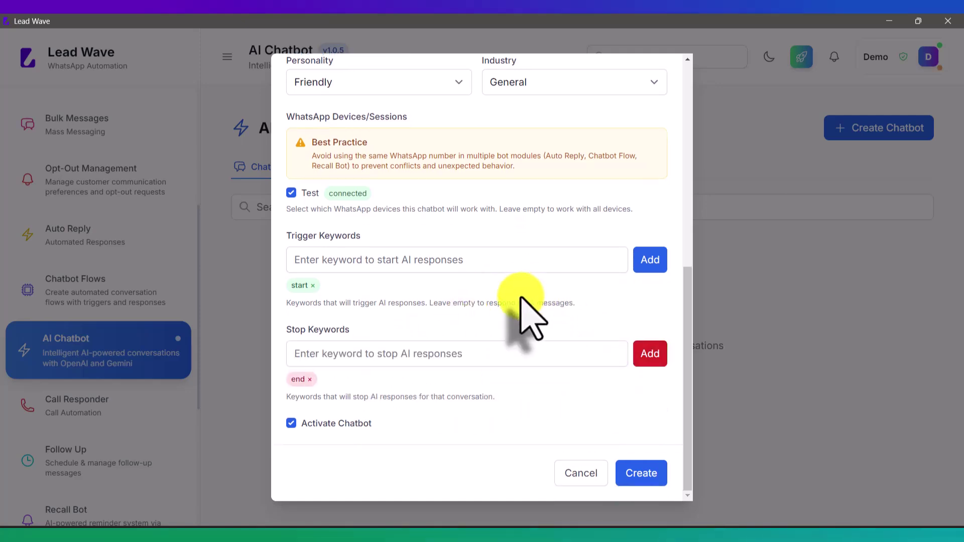
click(642, 474)
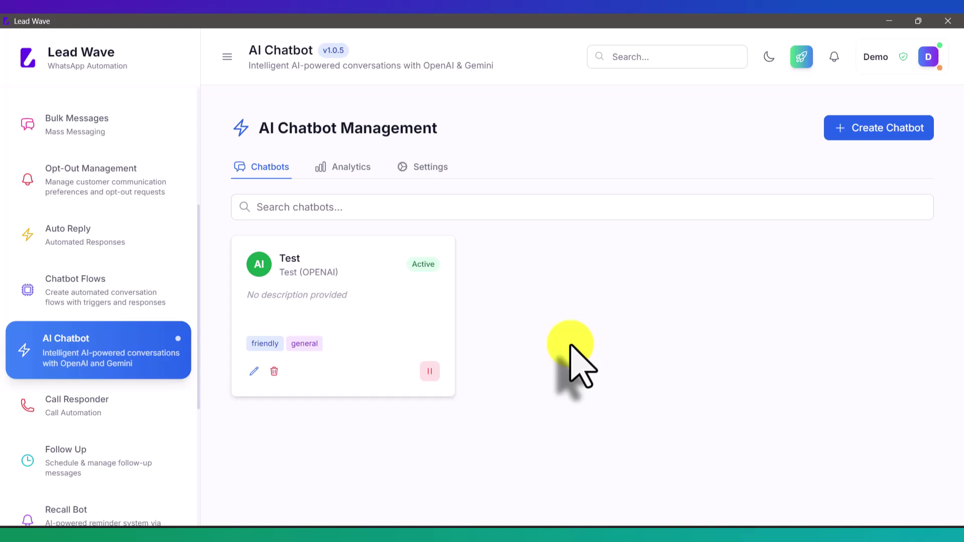
Switch to the mirrored phone's WhatsApp chat with Lead Wave and send the trigger message "start".
click(469, 525)
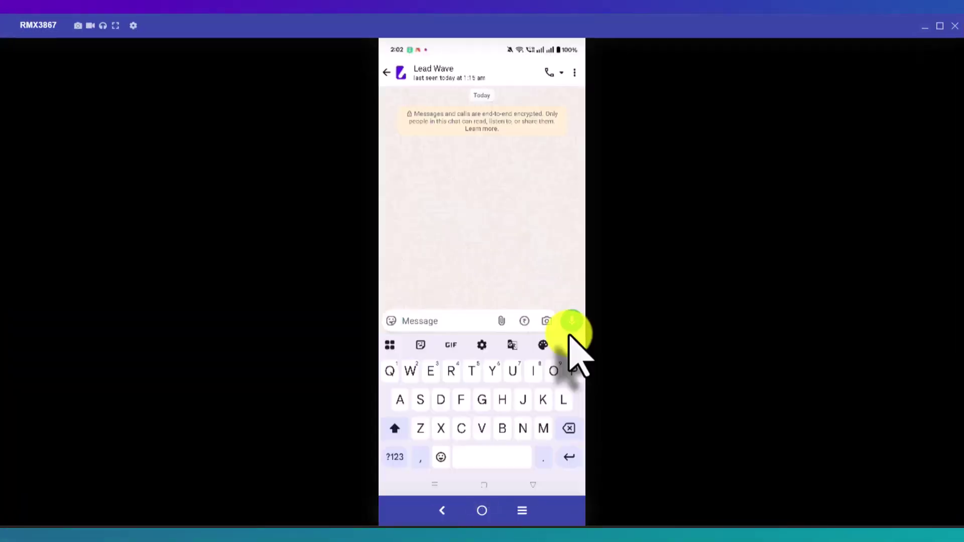
text(A)
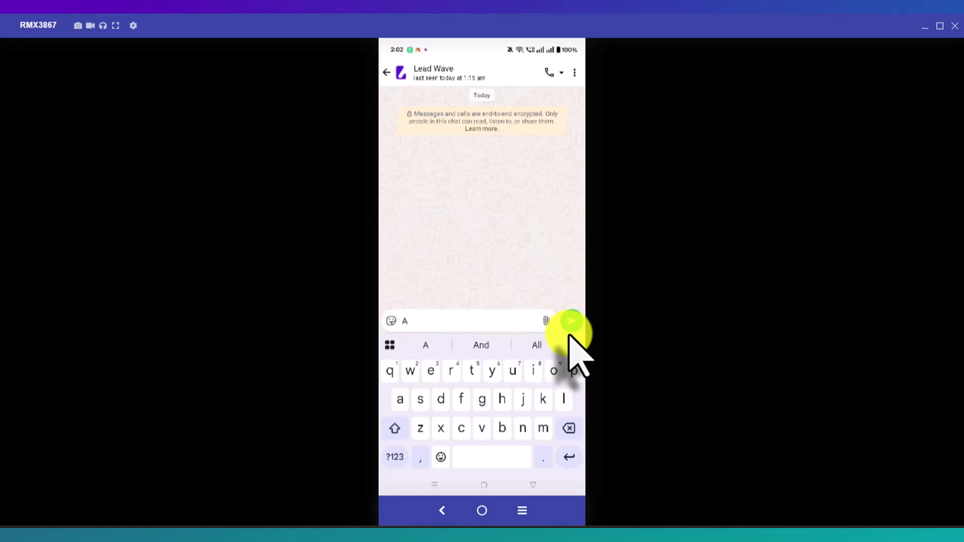
key(BackSpace)
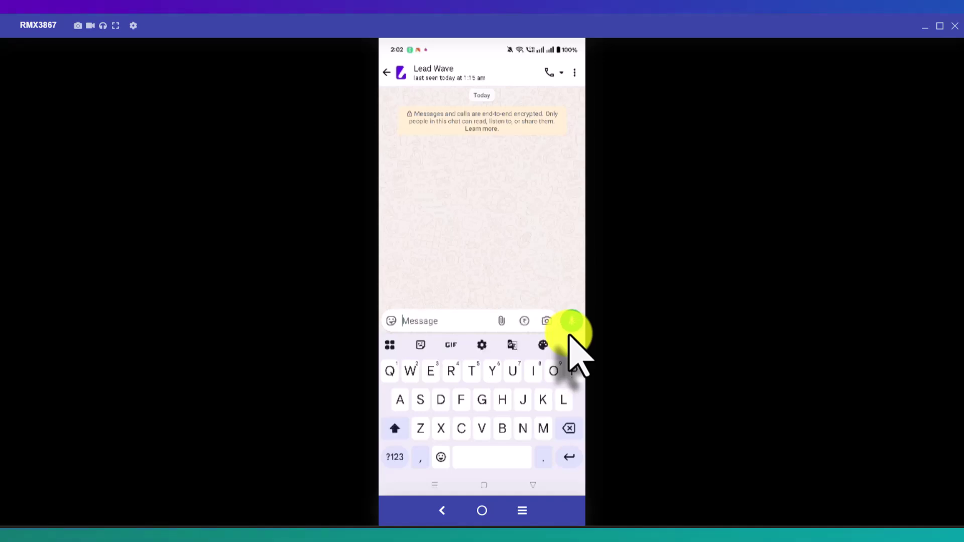
text(start)
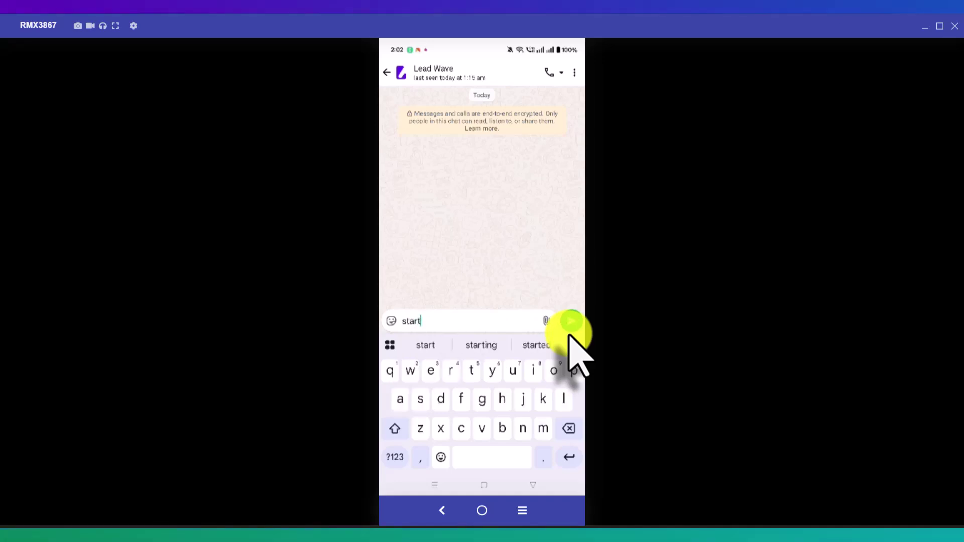
click(570, 333)
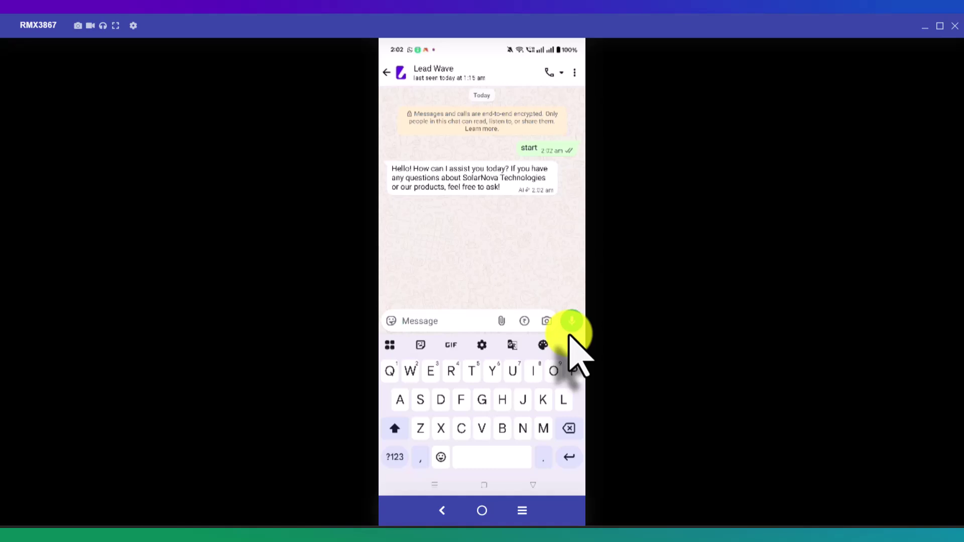
Send the question "Where is your office ?" to the chatbot in the Lead Wave chat.
text(Wh)
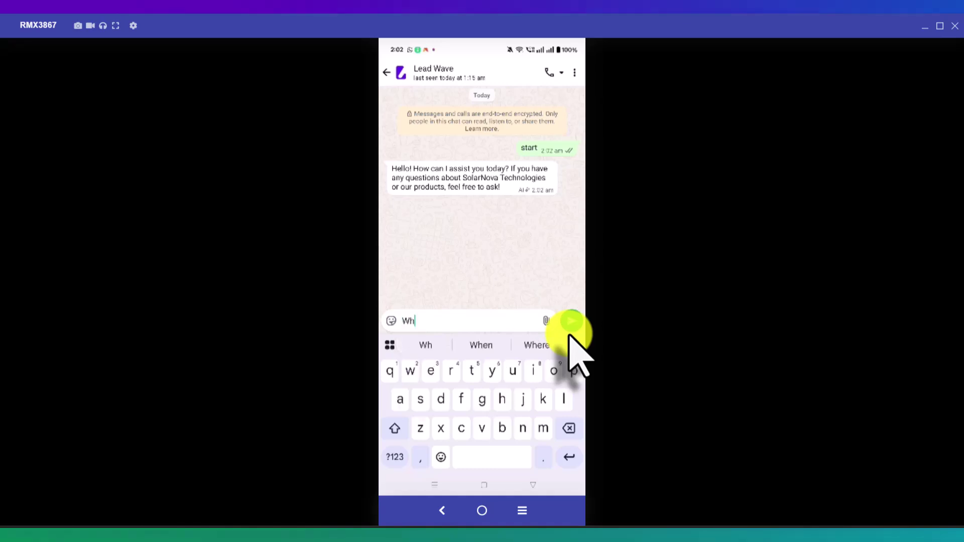
text(ere is you)
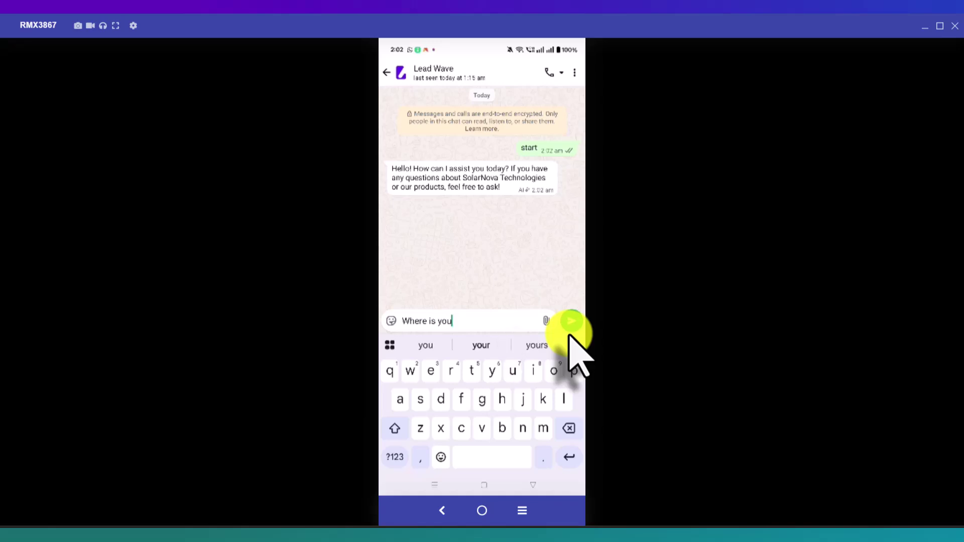
text(r off)
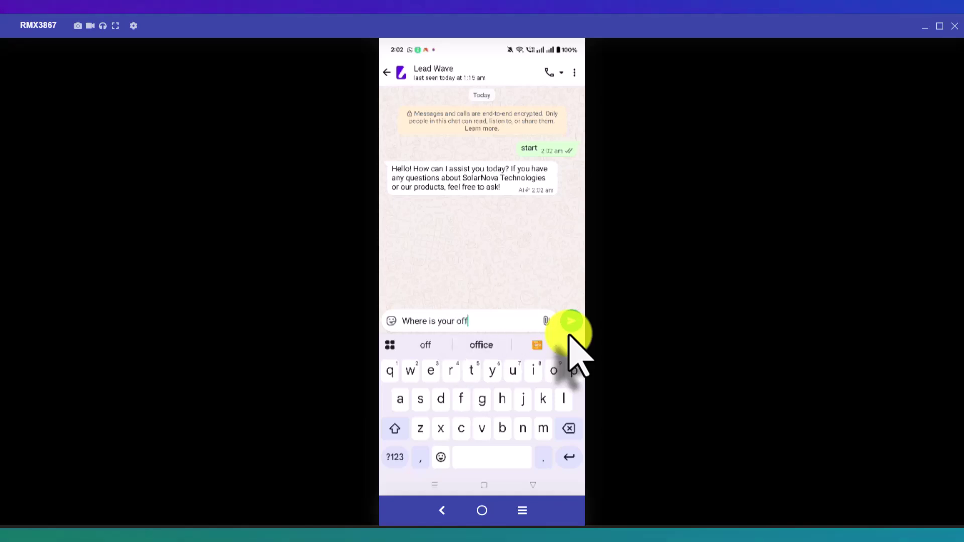
text(ice)
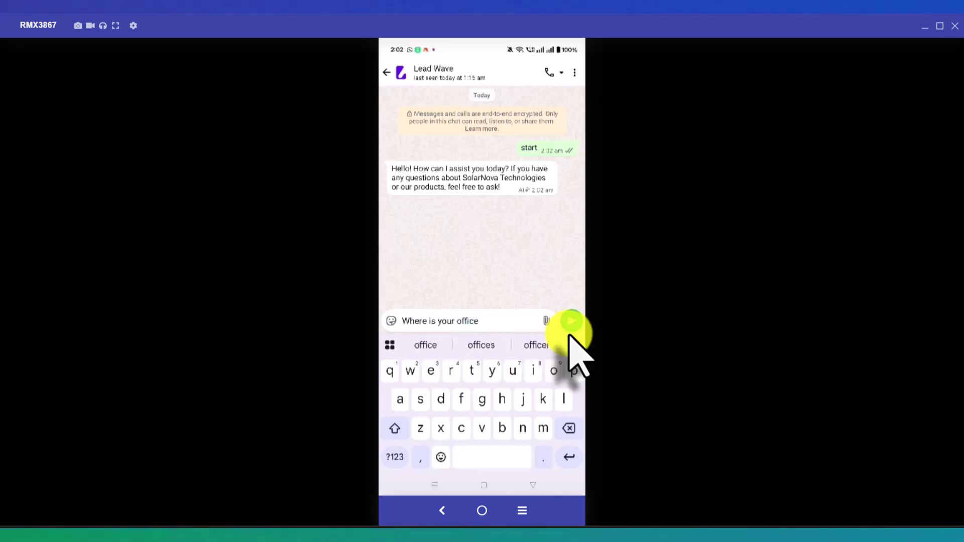
text( ?)
click(571, 335)
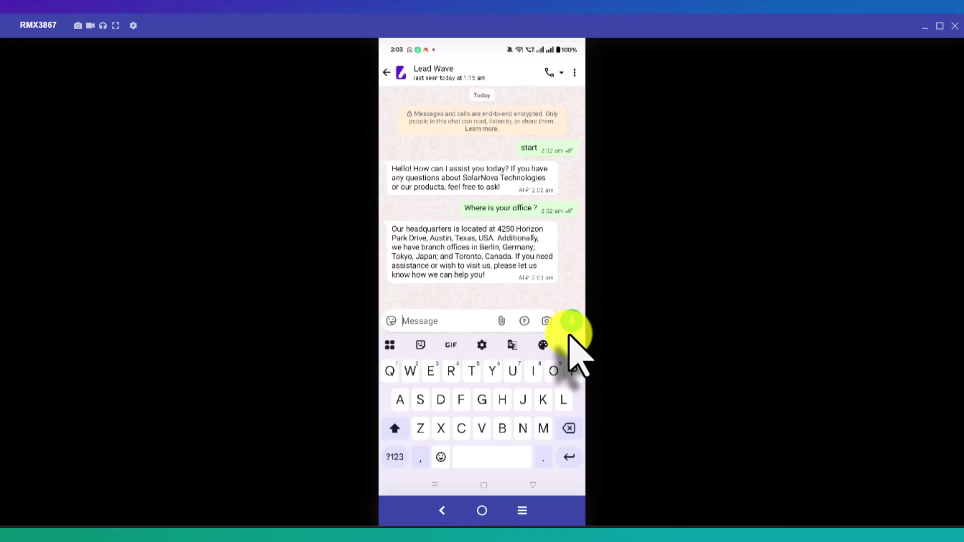
Send the message "Give me your contact number" to the chatbot in the Lead Wave chat.
text(Giv)
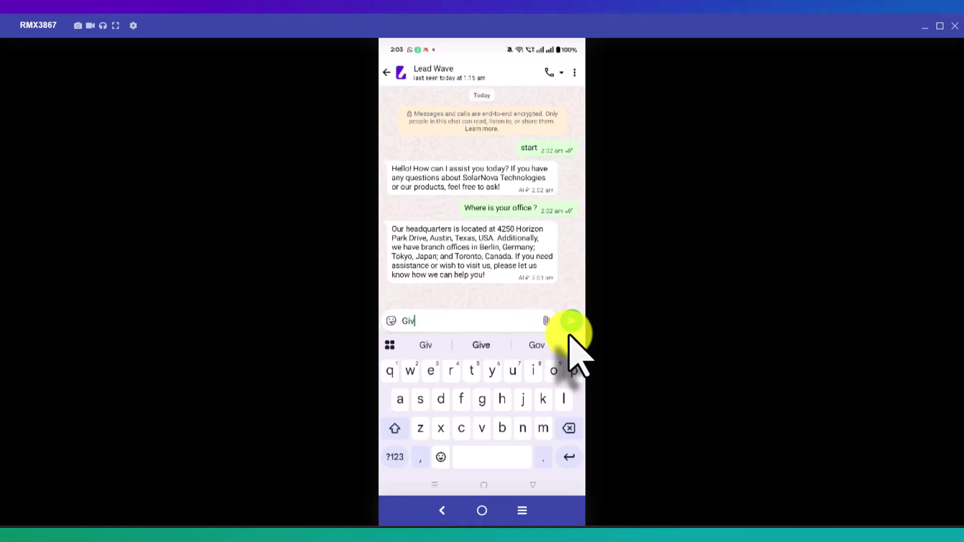
text(e me )
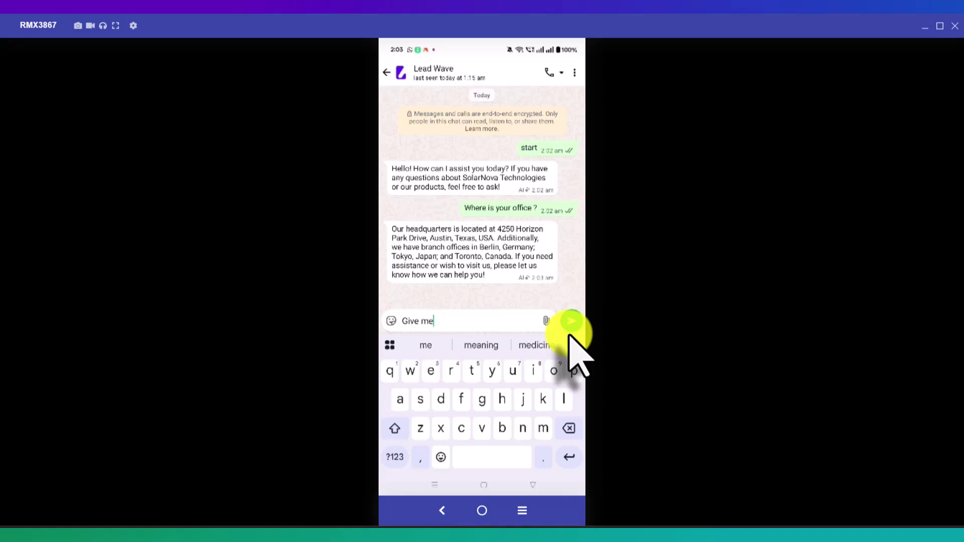
text(you)
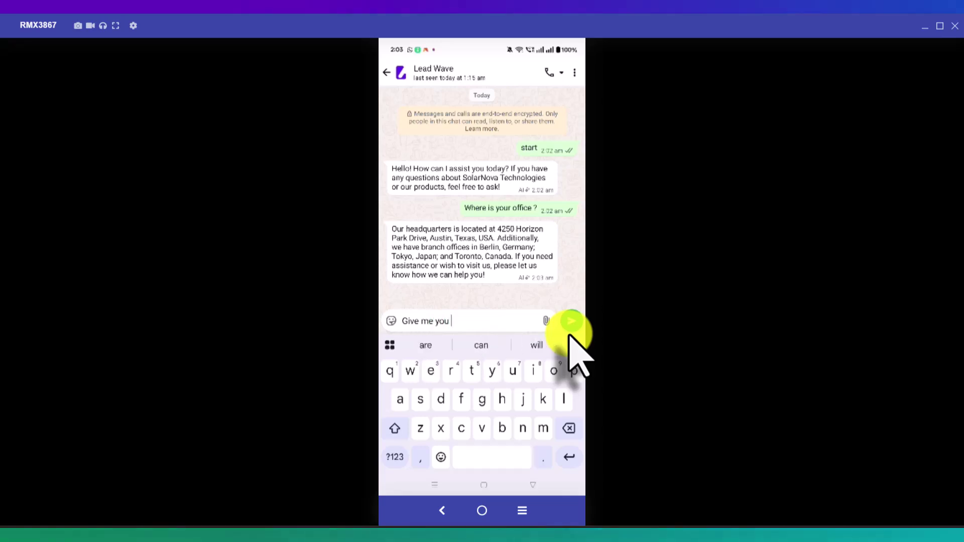
text(r co)
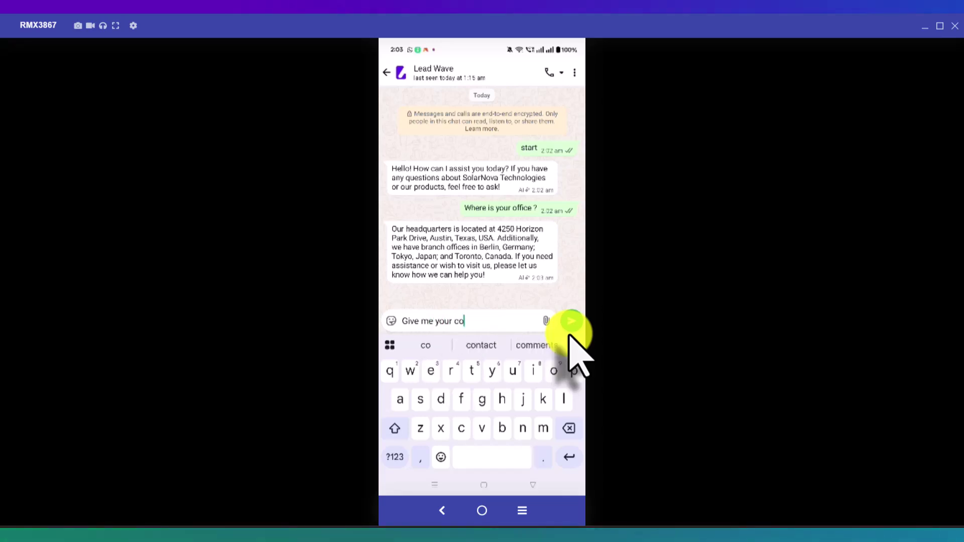
text(ntact)
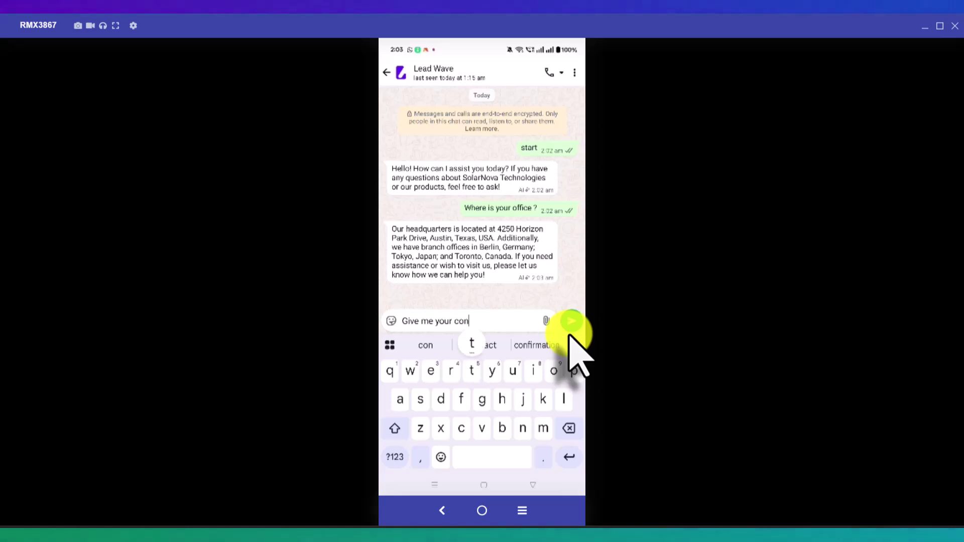
text( num)
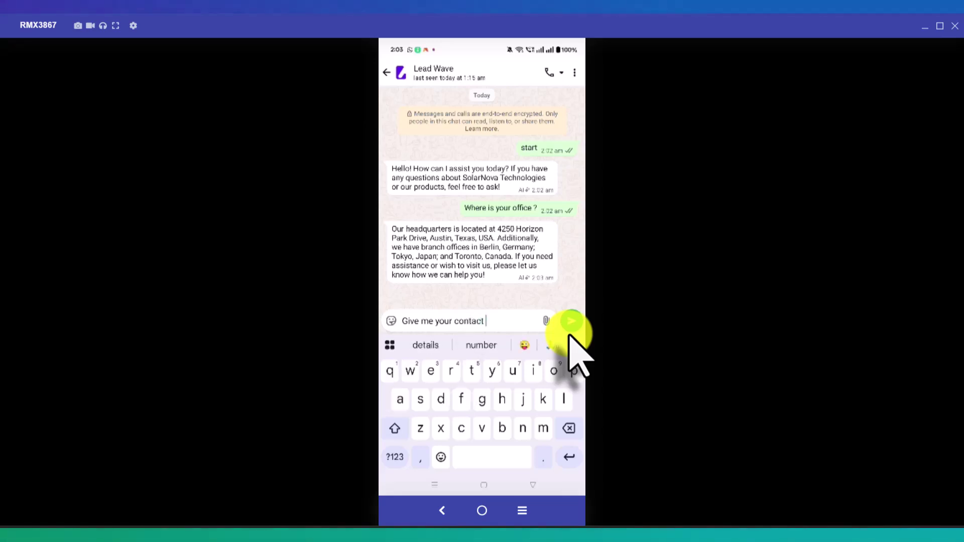
text(ber)
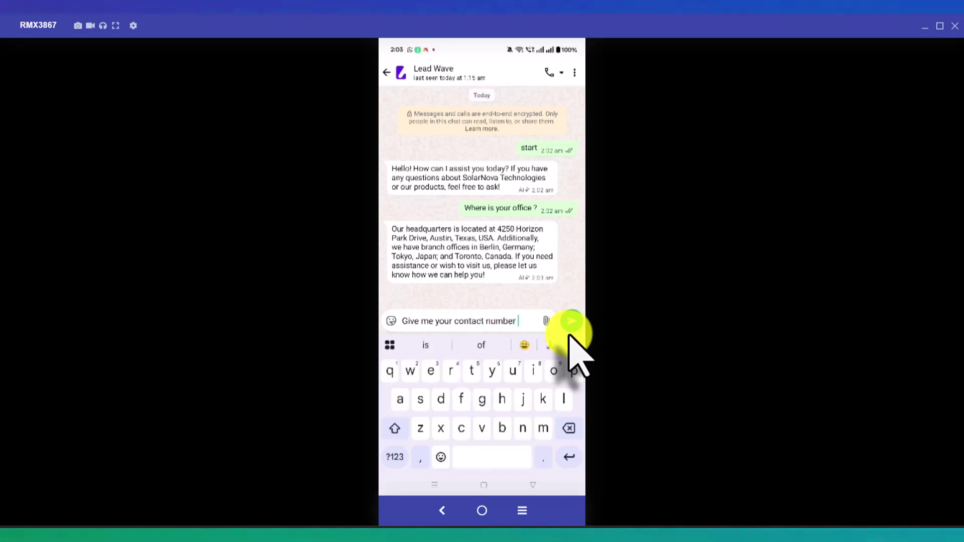
click(571, 332)
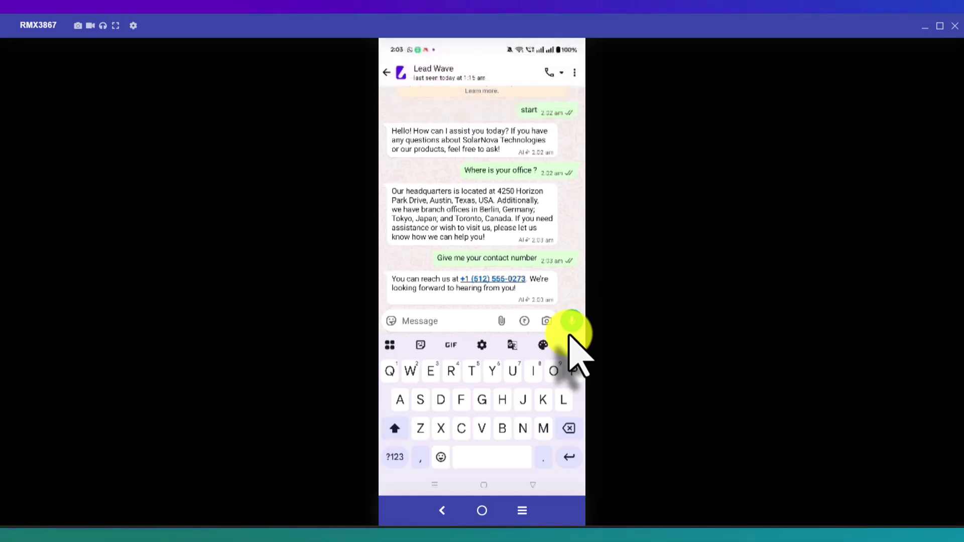
Send the question "Who is the owner" to the chatbot in the Lead Wave chat.
text(Who )
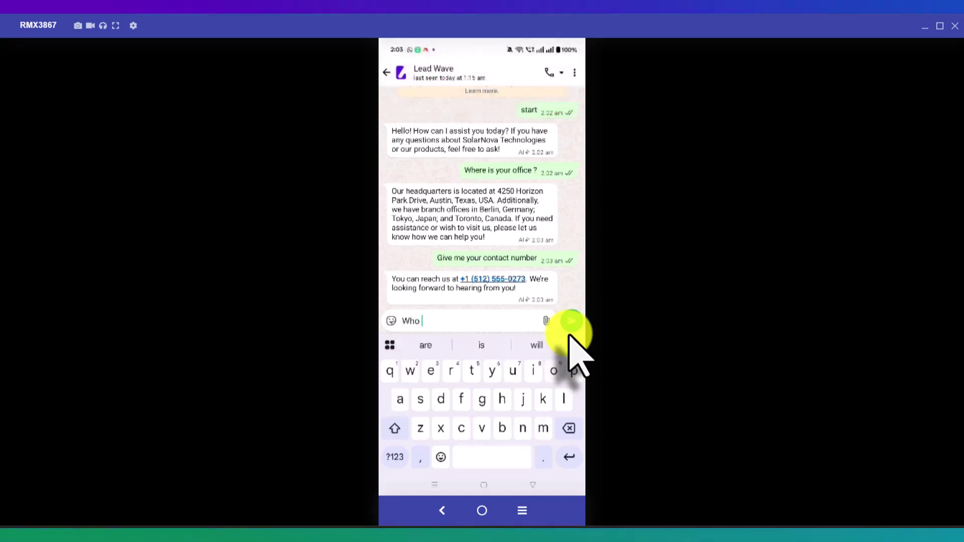
text(is the ow)
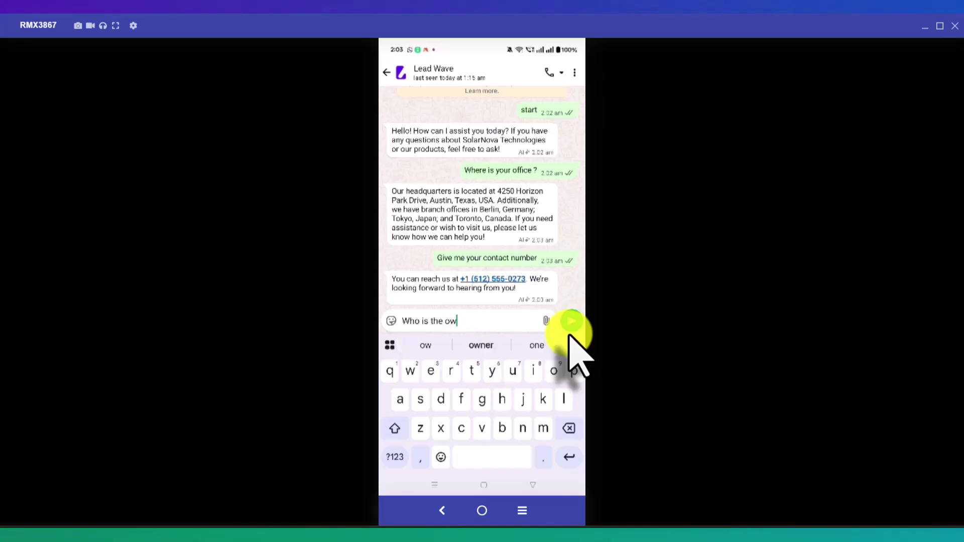
text(ner)
click(571, 326)
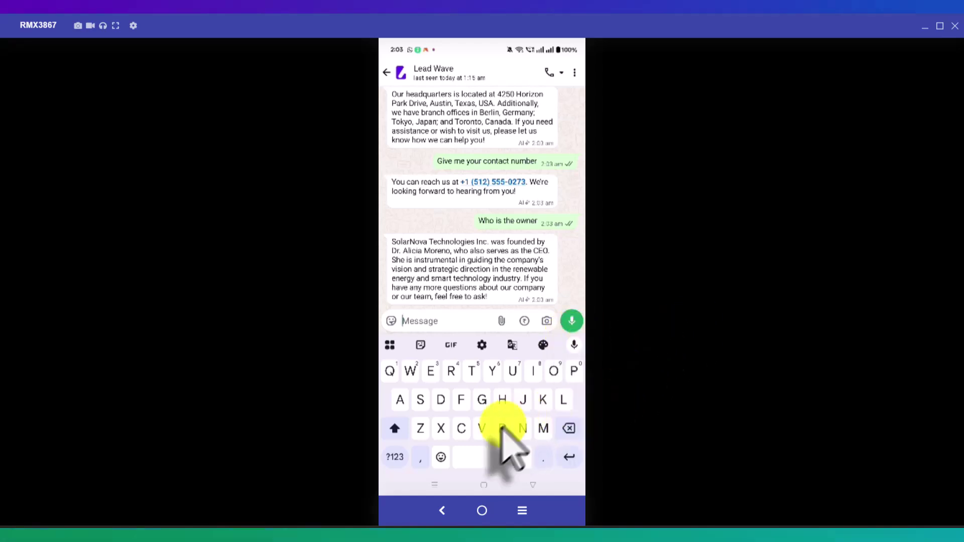
Switch to the Lead Wave app, open the Test chatbot for editing and review the company information in its system prompt.
click(435, 527)
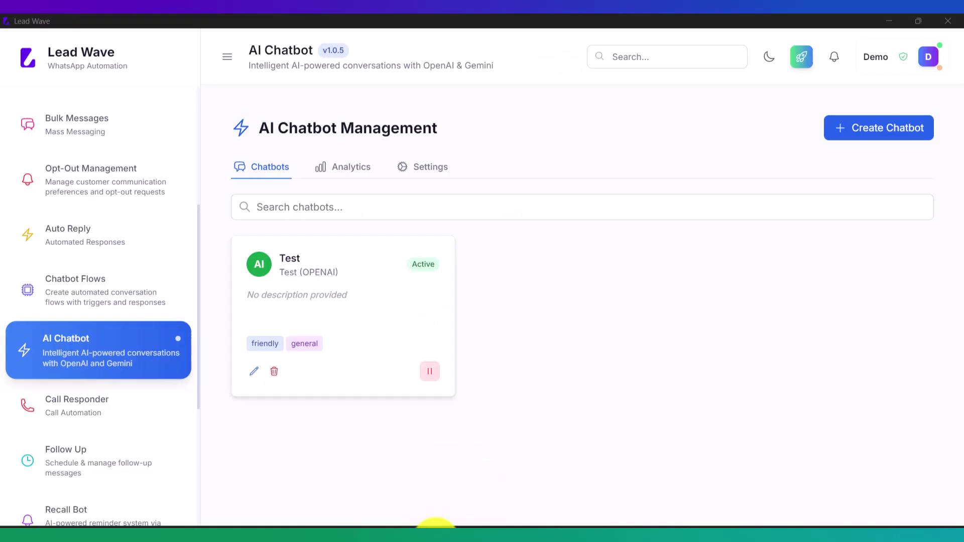
click(254, 371)
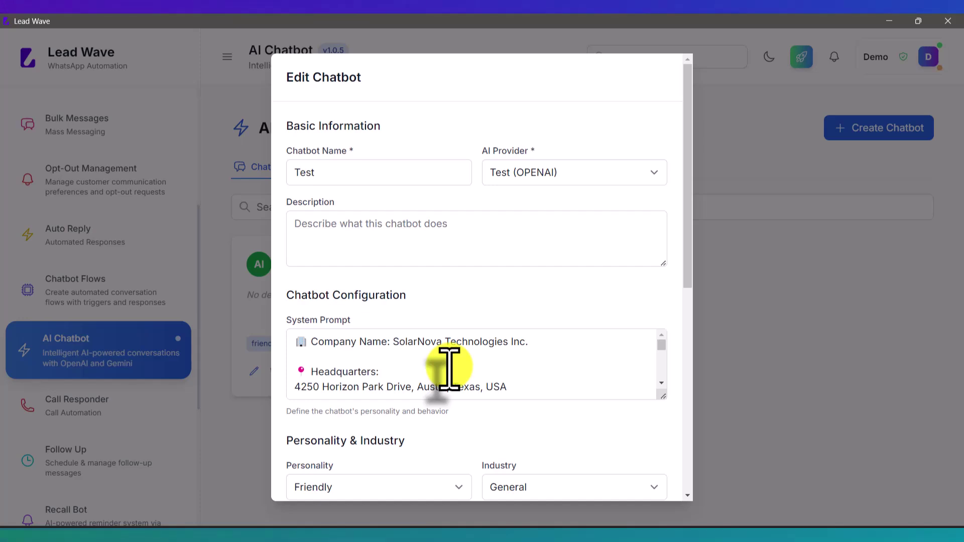
scroll(484, 366, down, 6)
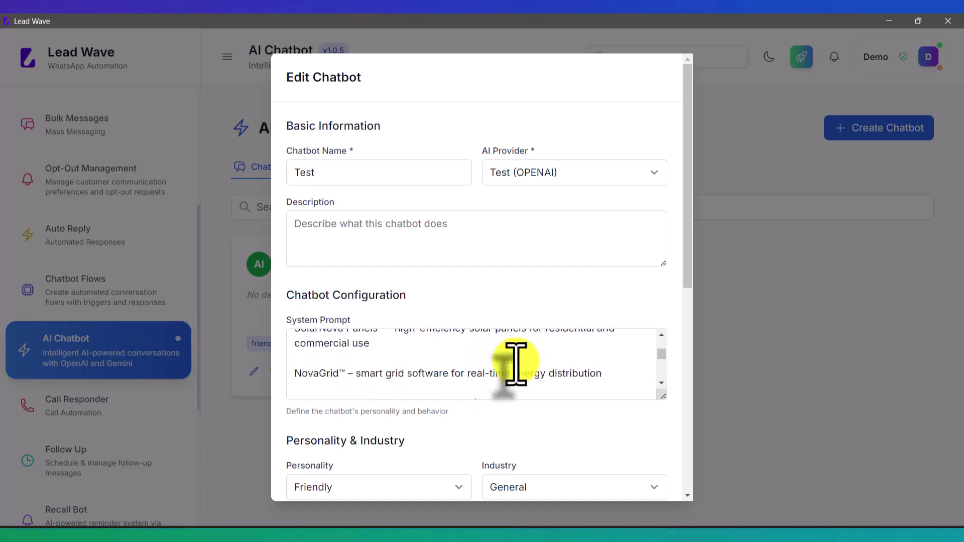
scroll(512, 362, up, 3)
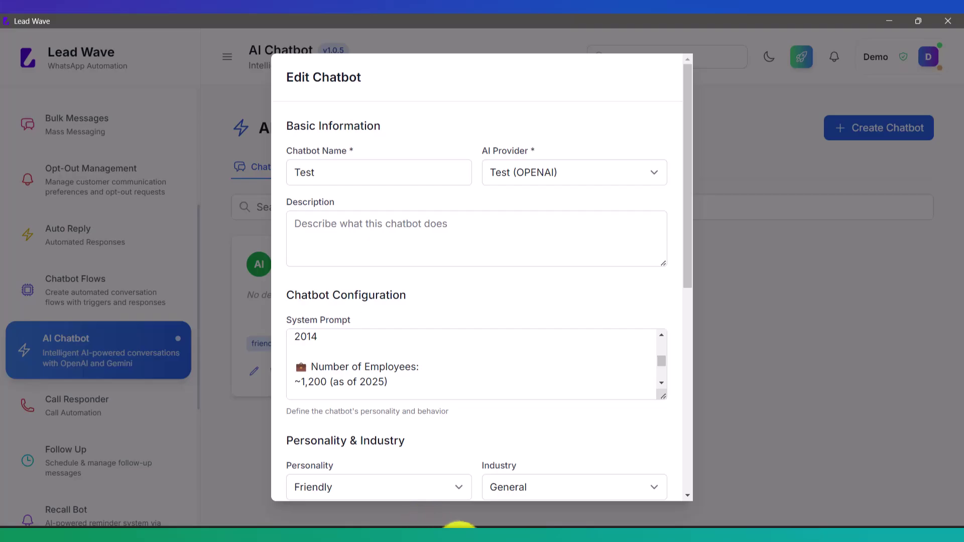
Check the mirrored phone window briefly, return to Lead Wave and close the Test chatbot's edit form.
click(461, 525)
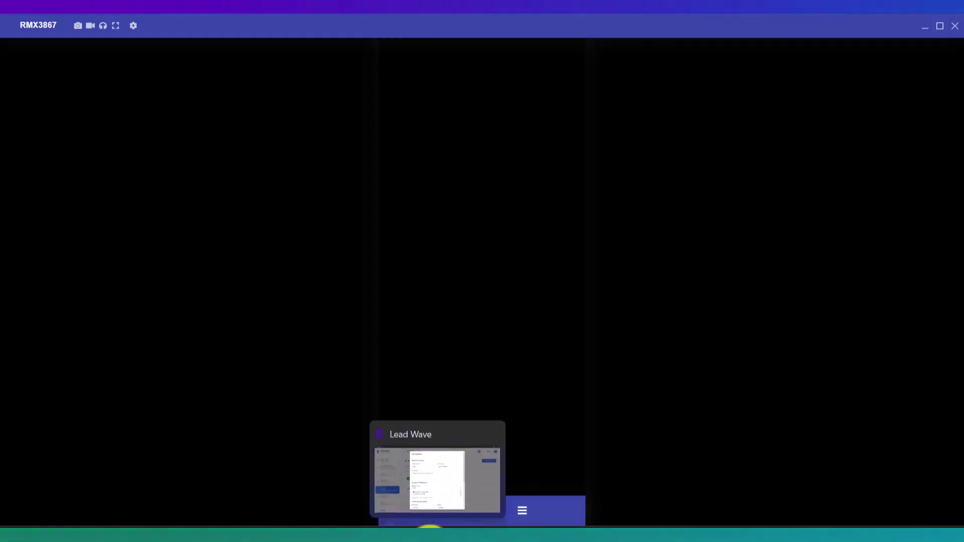
click(425, 493)
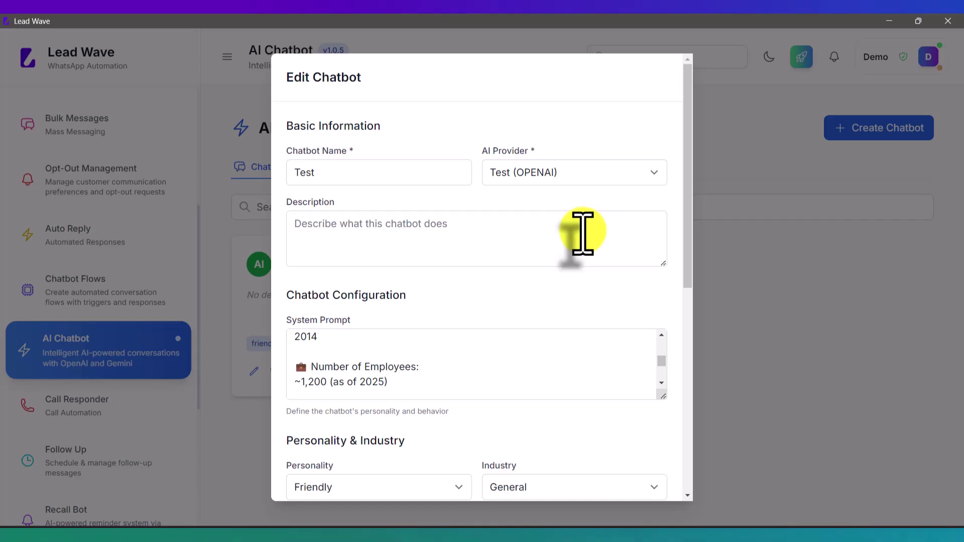
scroll(581, 232, down, 8)
click(580, 473)
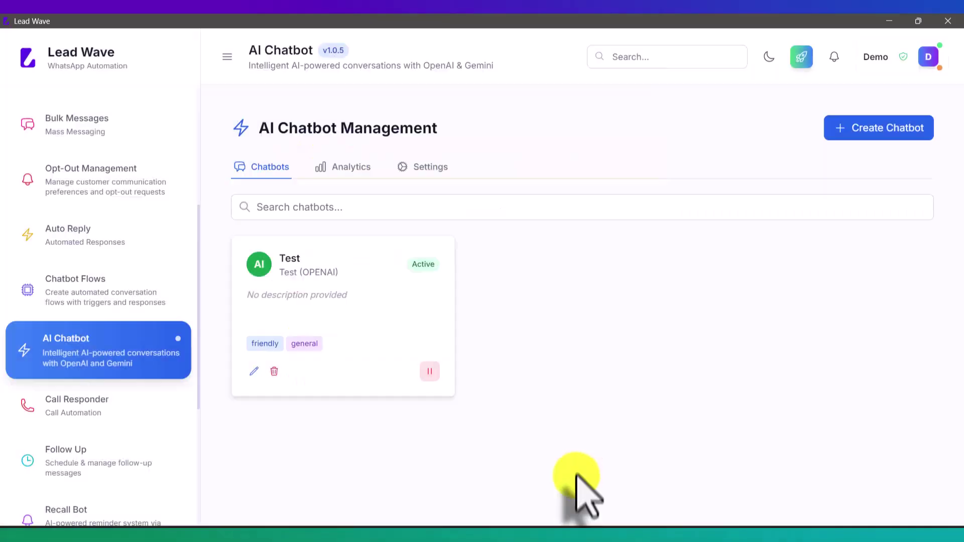